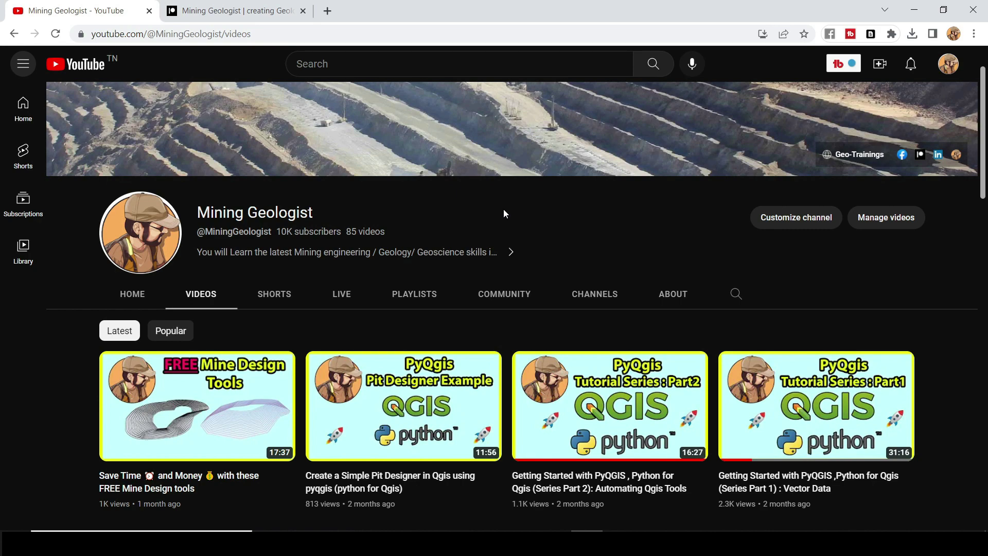
# Step: View the Mining Geologist Patreon membership page, go back to YouTube, then bring up the pyqgis QGIS project
pyautogui.click(238, 11)
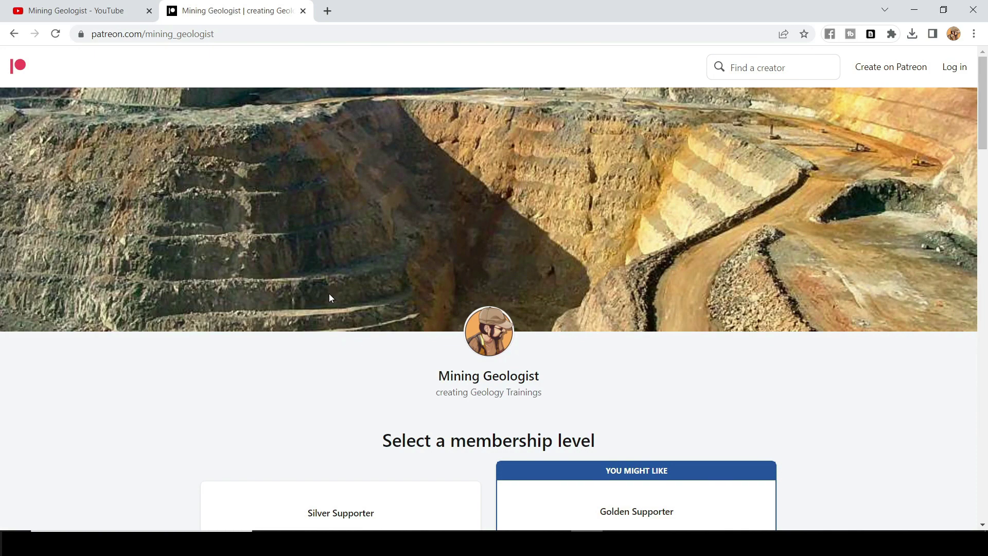
pyautogui.click(76, 12)
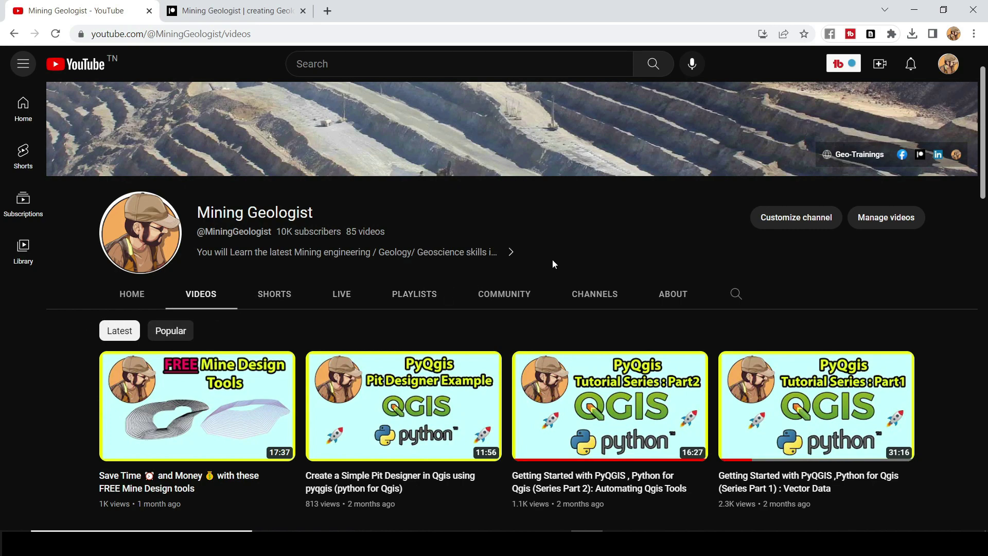
pyautogui.click(651, 544)
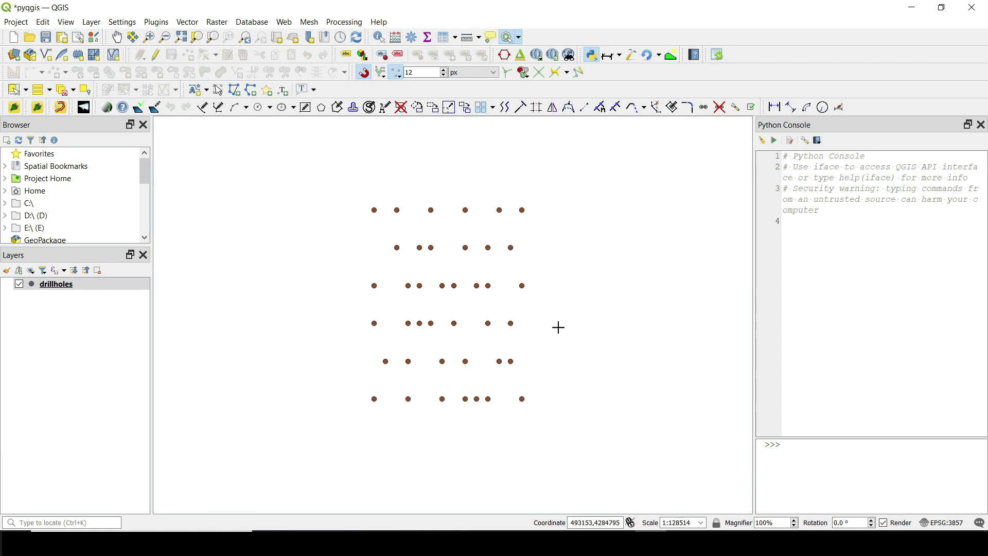
# Step: Show the empty Untitled-0 script editor next to the Python Console
pyautogui.click(790, 140)
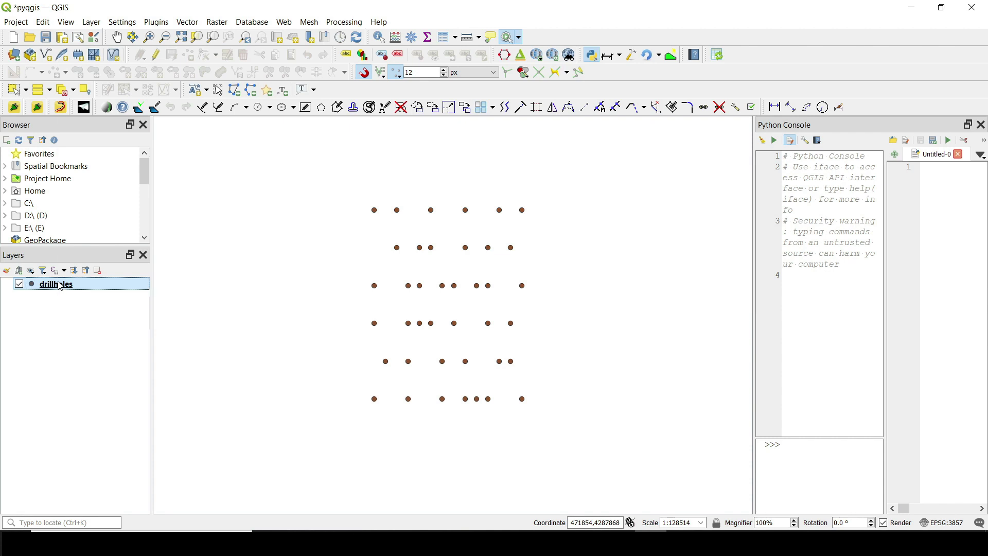
# Step: Open the drillholes layer's Actions properties, preview and cancel a new action, then select Below Or Above 3000
pyautogui.rightClick(59, 285)
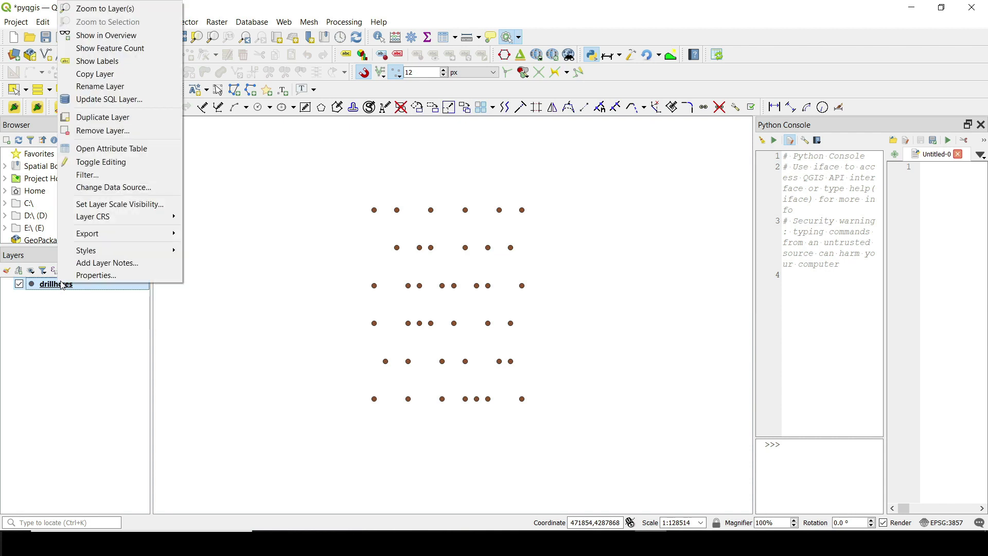
pyautogui.click(98, 277)
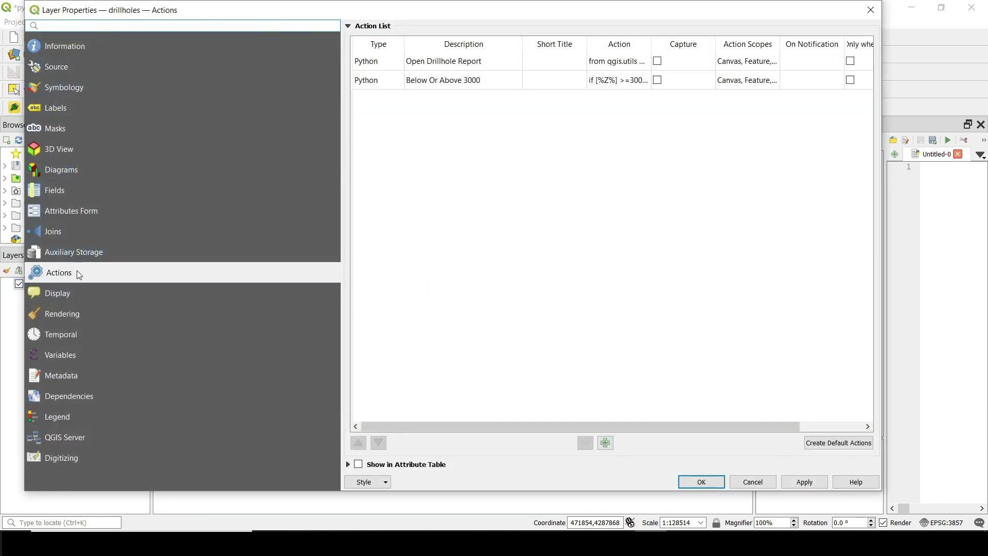
pyautogui.click(608, 445)
pyautogui.moveTo(368, 64); pyautogui.dragTo(320, 40)
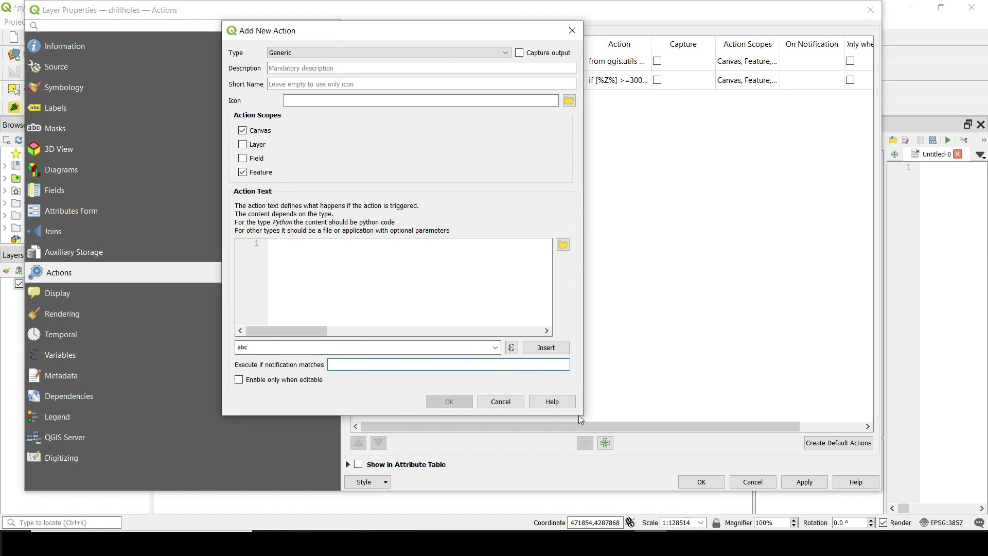
pyautogui.moveTo(581, 416); pyautogui.dragTo(684, 482)
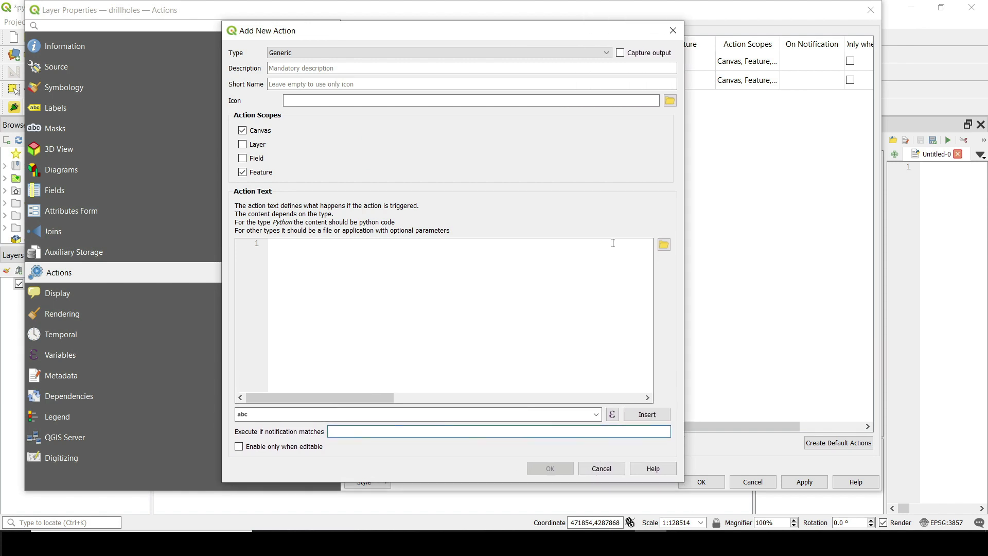
pyautogui.click(673, 30)
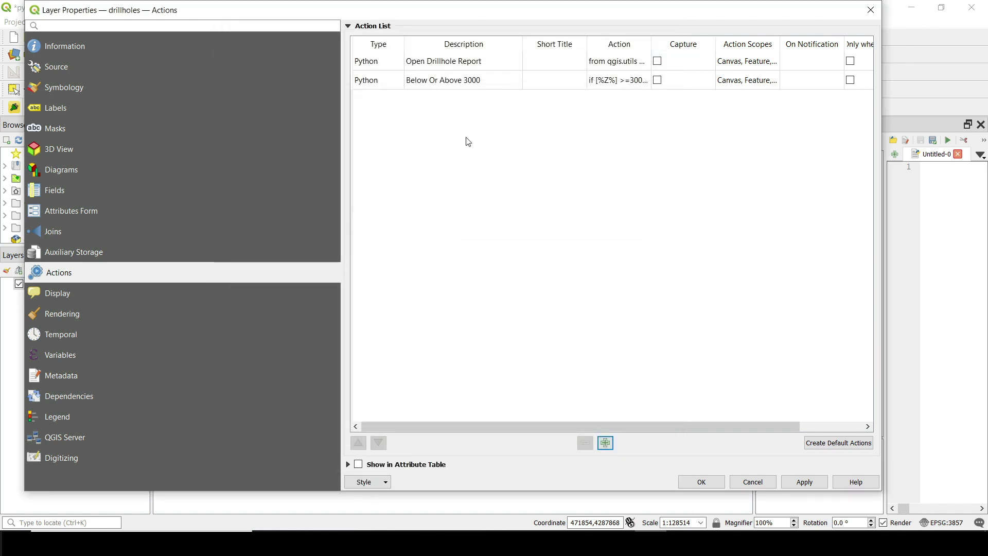
pyautogui.click(442, 78)
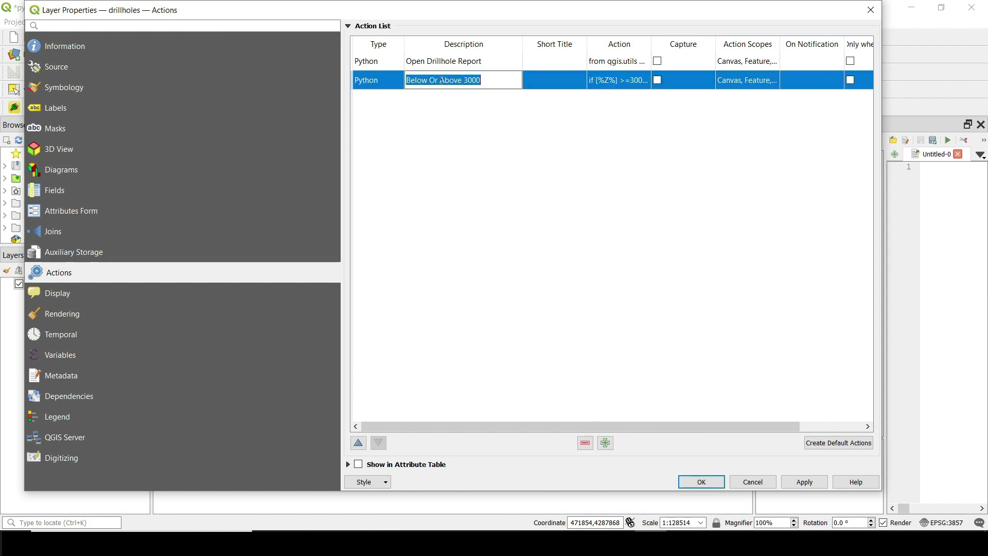
# Step: Open Below Or Above 3000 for editing in an enlarged dialog, keeping its type as Python
pyautogui.doubleClick(536, 79)
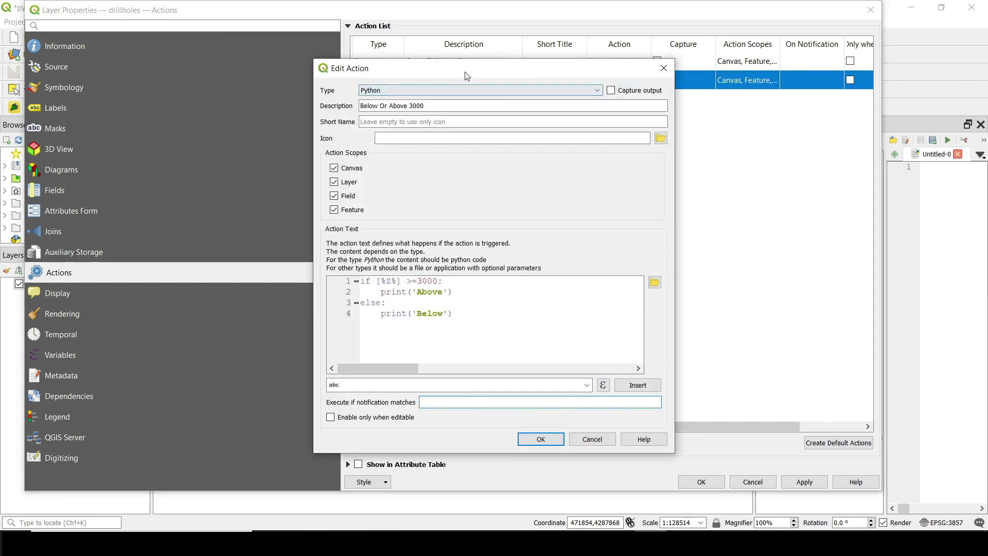
pyautogui.moveTo(408, 52); pyautogui.dragTo(408, 28)
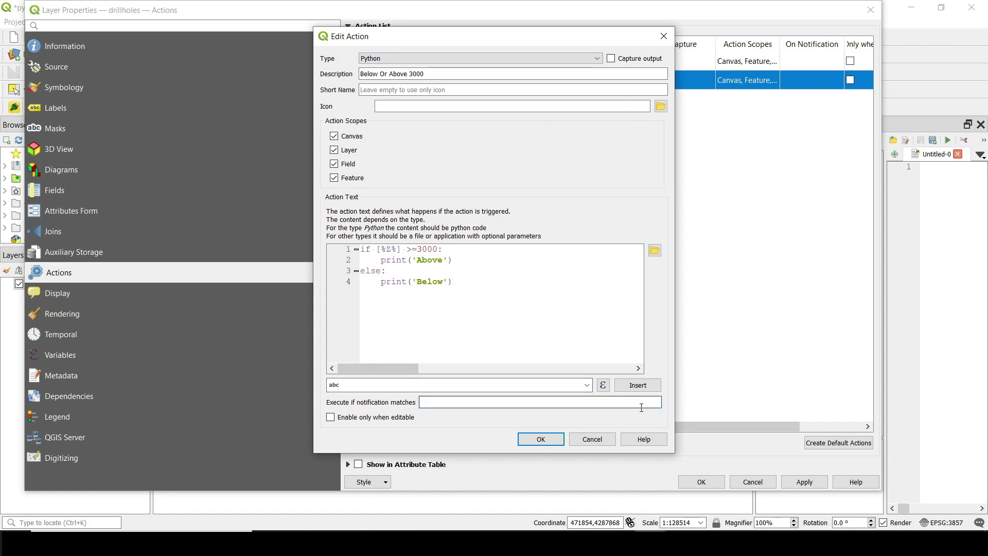
pyautogui.moveTo(670, 454); pyautogui.dragTo(733, 484)
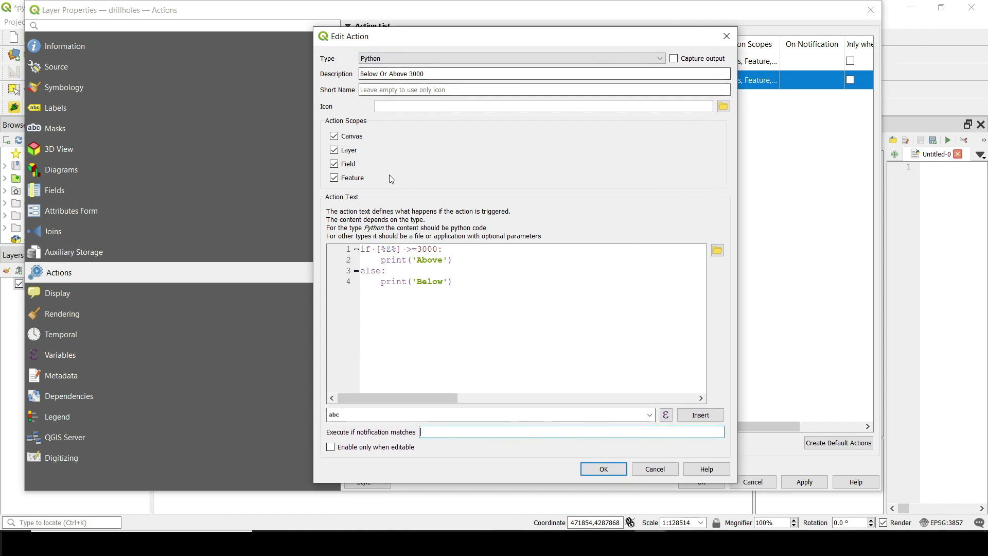
pyautogui.click(407, 61)
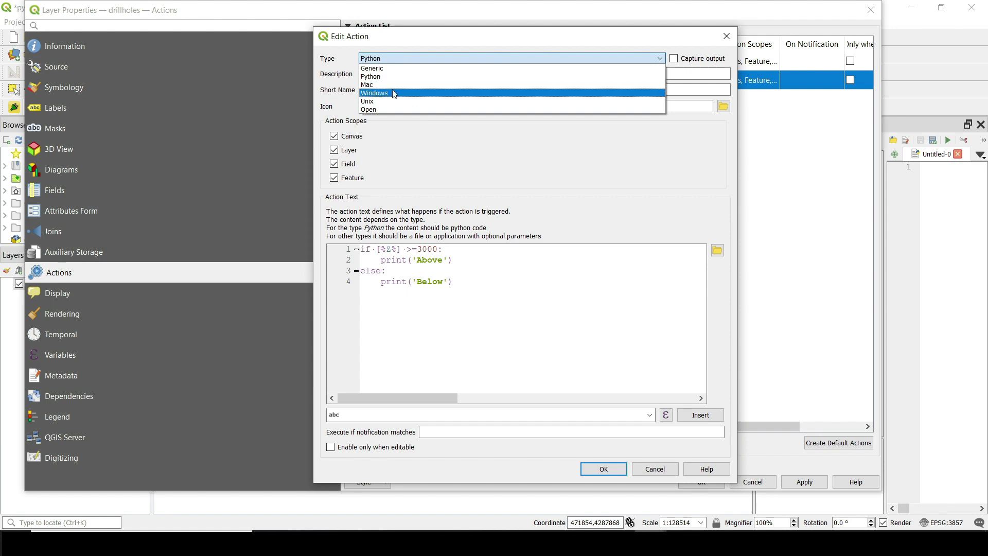
pyautogui.click(456, 282)
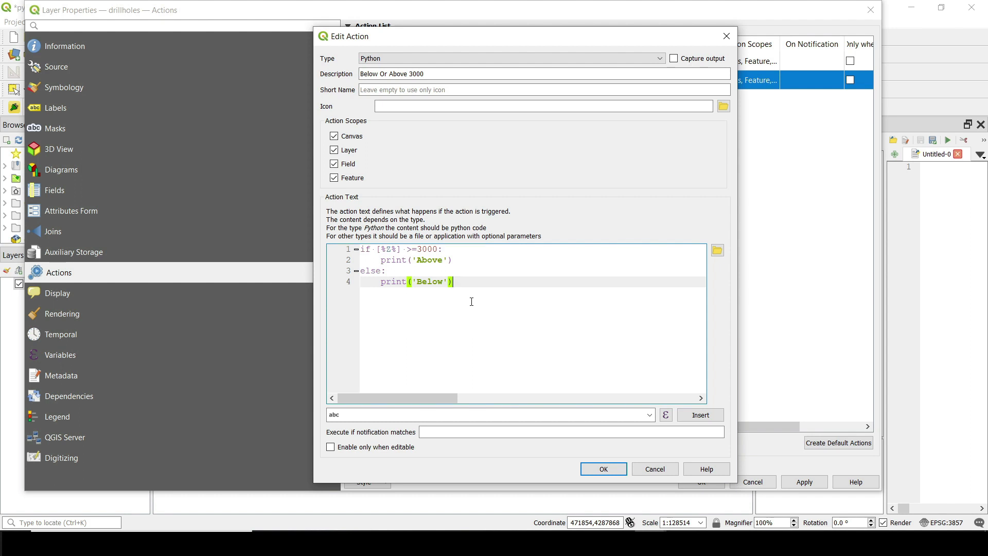
pyautogui.moveTo(474, 280); pyautogui.dragTo(361, 249)
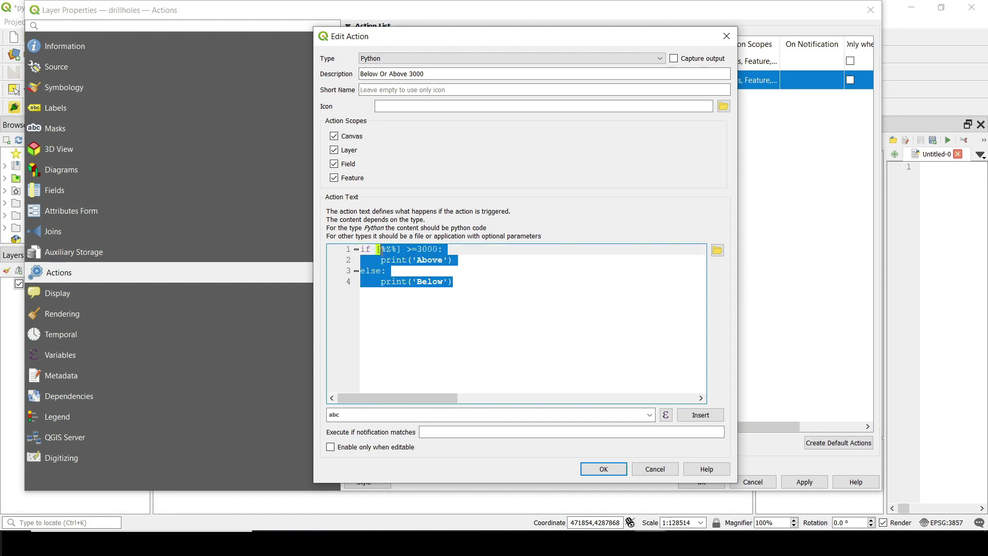
pyautogui.click(395, 57)
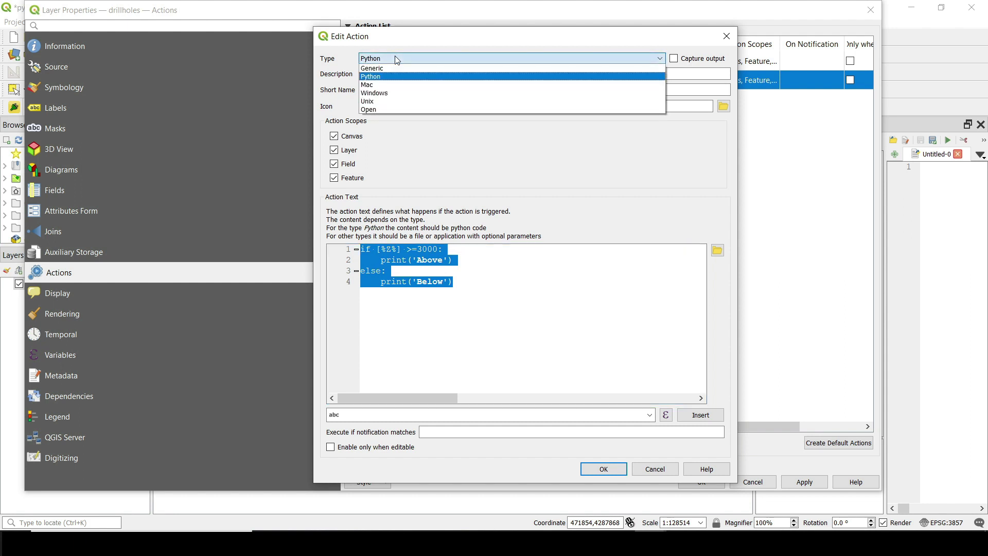
pyautogui.click(395, 58)
pyautogui.click(379, 76)
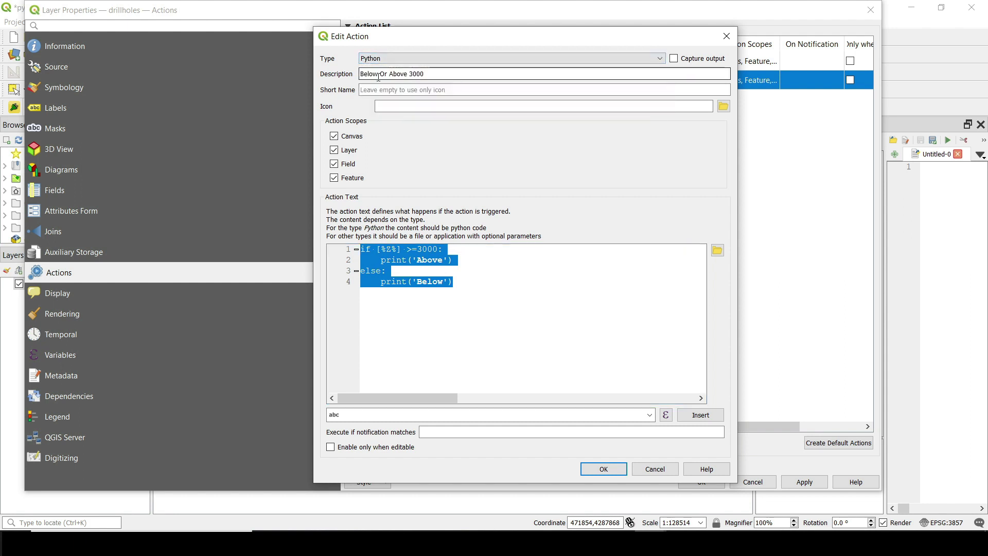
pyautogui.click(408, 75)
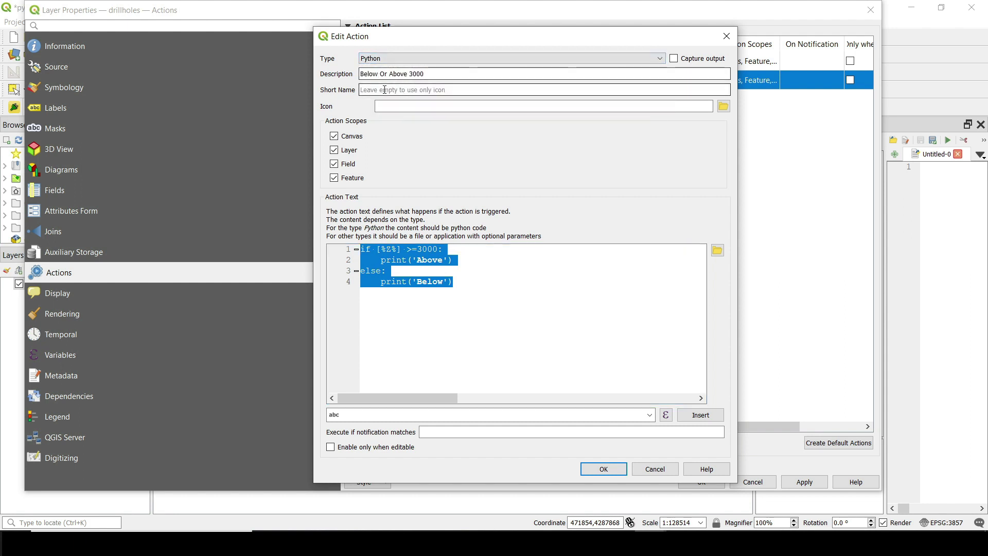
pyautogui.doubleClick(411, 73)
pyautogui.click(440, 73)
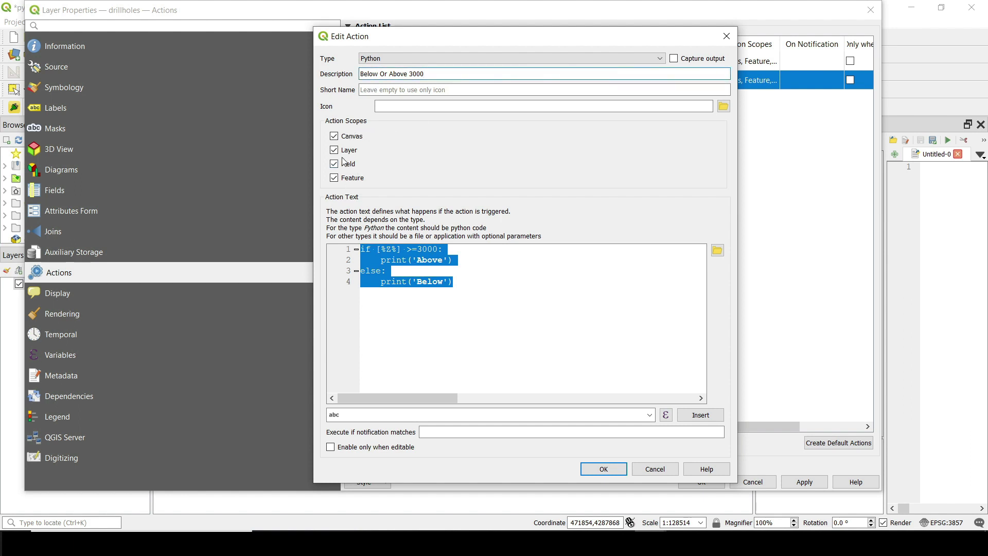
pyautogui.click(471, 274)
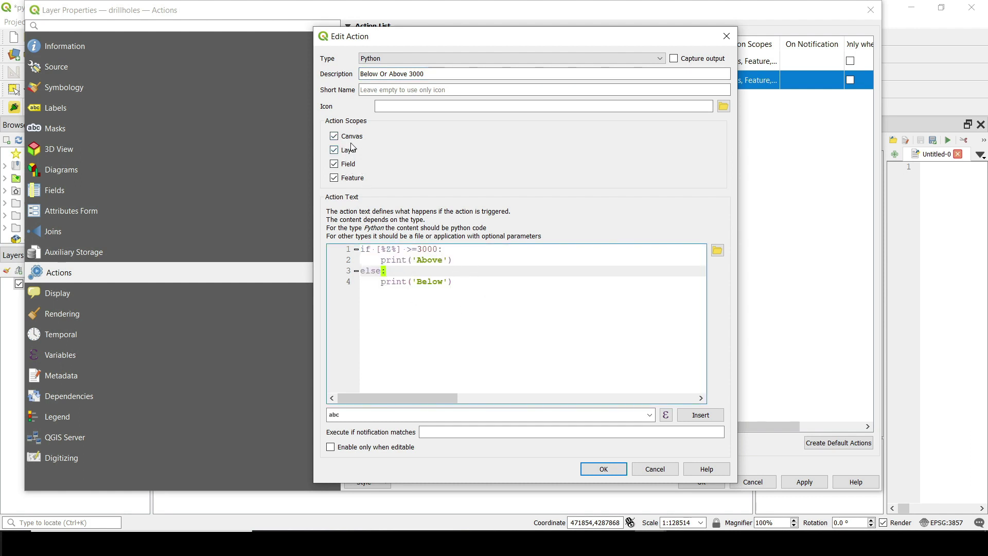
# Step: Replace the Z field reference in line 1 by reinserting [%Z%] from the field list
pyautogui.moveTo(352, 143)
pyautogui.moveTo(380, 249); pyautogui.dragTo(401, 252)
pyautogui.press('BackSpace')
pyautogui.press('BackSpace')
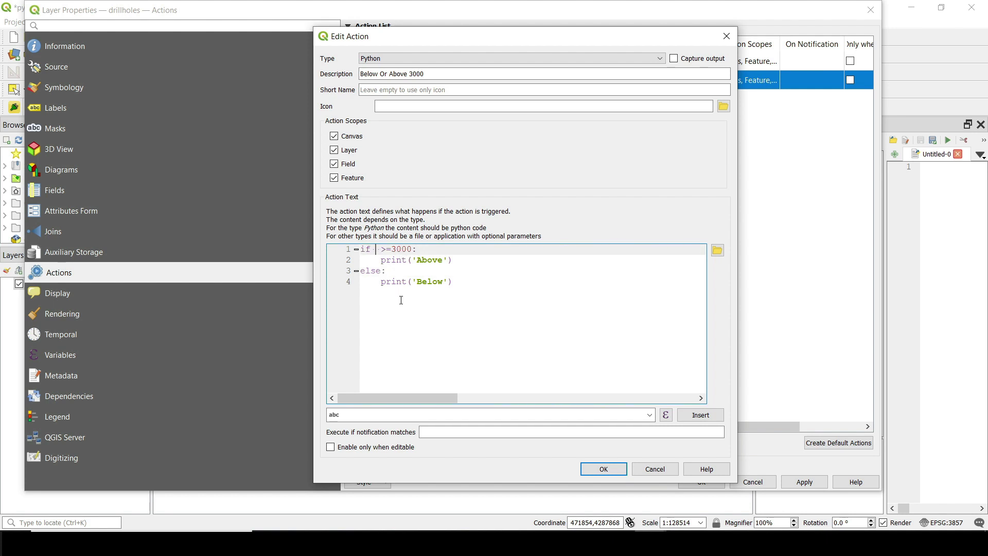
pyautogui.click(654, 416)
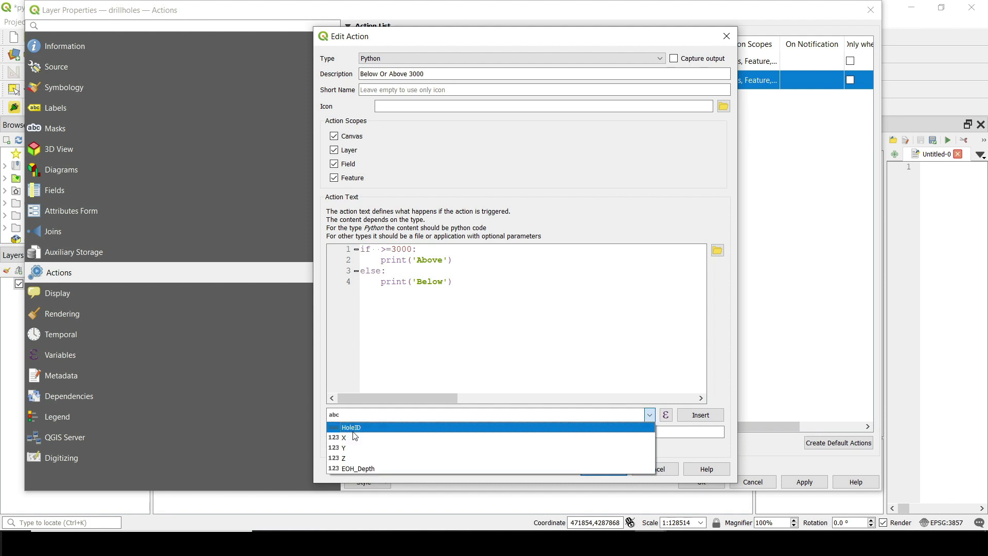
pyautogui.click(348, 458)
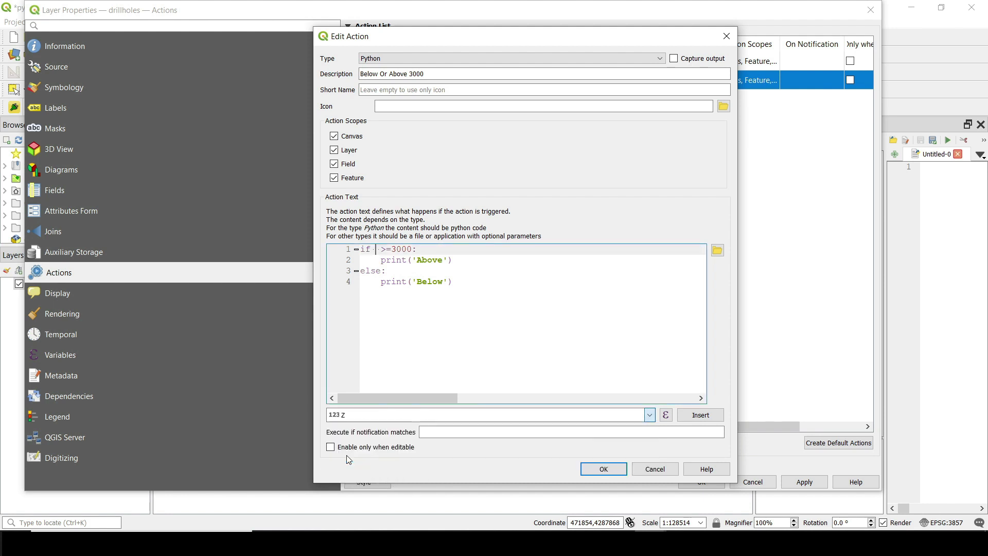
pyautogui.click(698, 414)
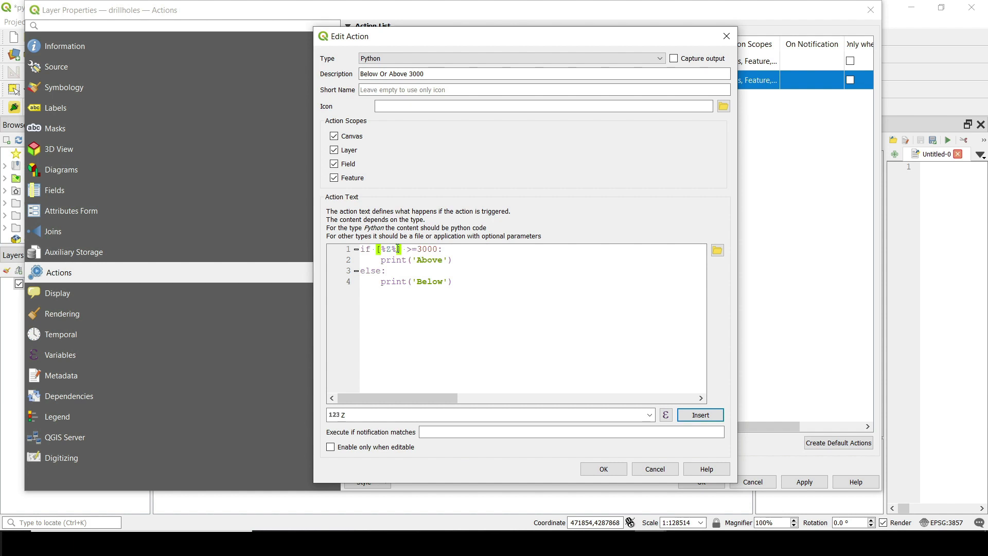
# Step: Recheck the field list, keep Z, and save the Below Or Above 3000 action
pyautogui.click(402, 250)
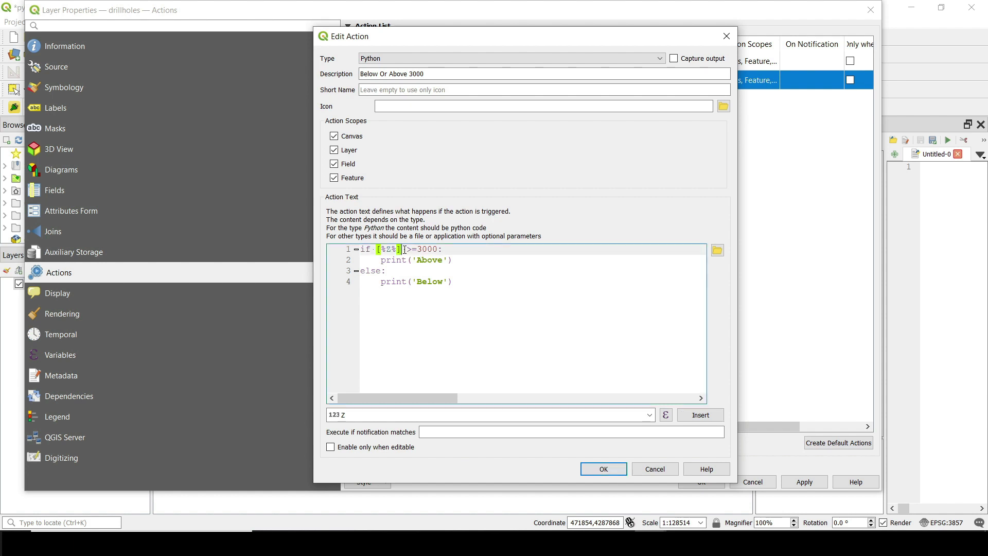
pyautogui.click(650, 416)
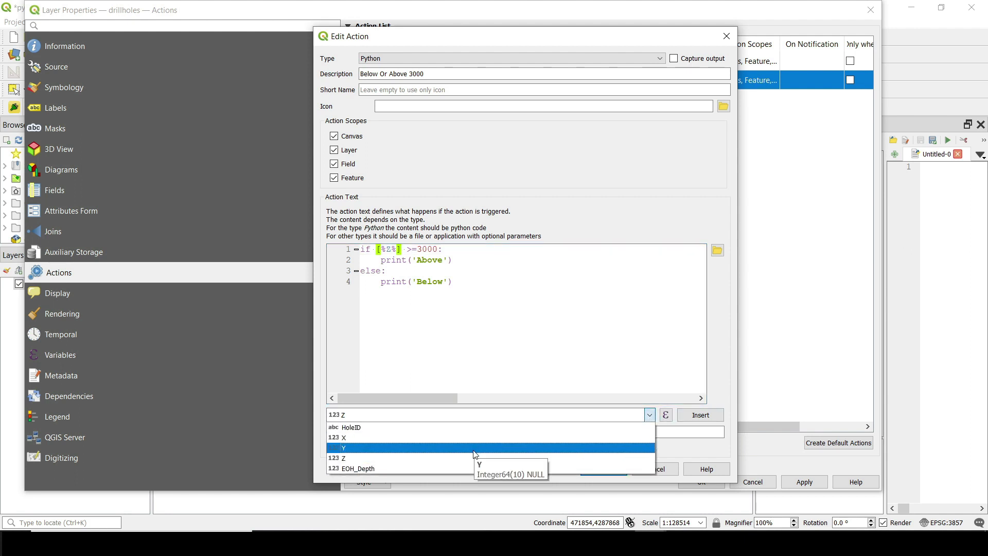
pyautogui.click(479, 293)
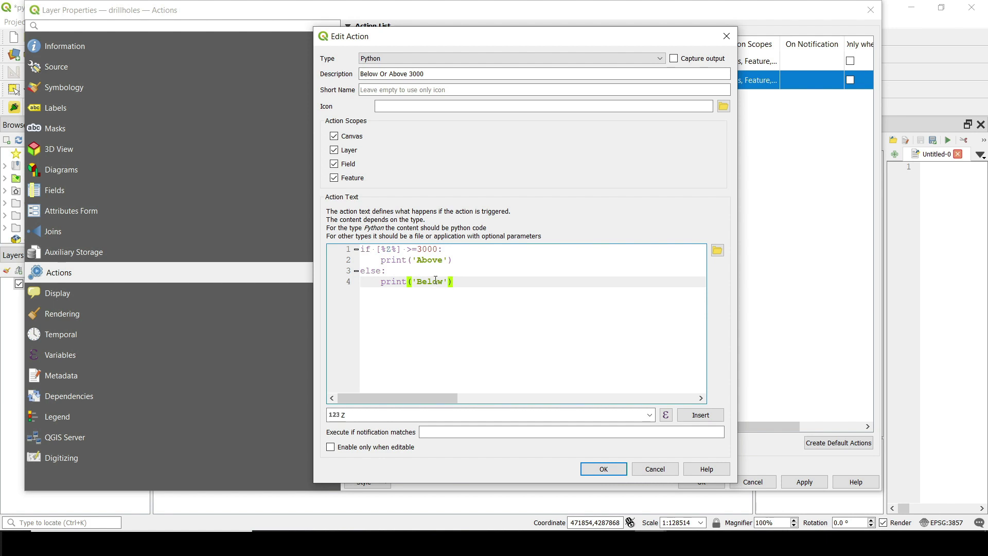
pyautogui.click(603, 467)
# Step: Apply the layer properties and choose Below Or Above 3000 from the Actions toolbar dropdown
pyautogui.click(699, 481)
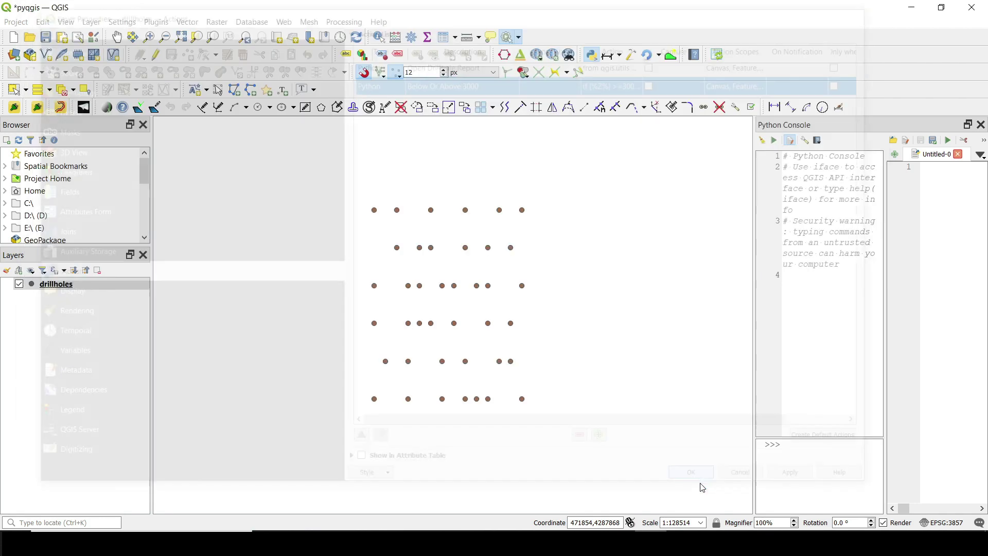
pyautogui.click(520, 37)
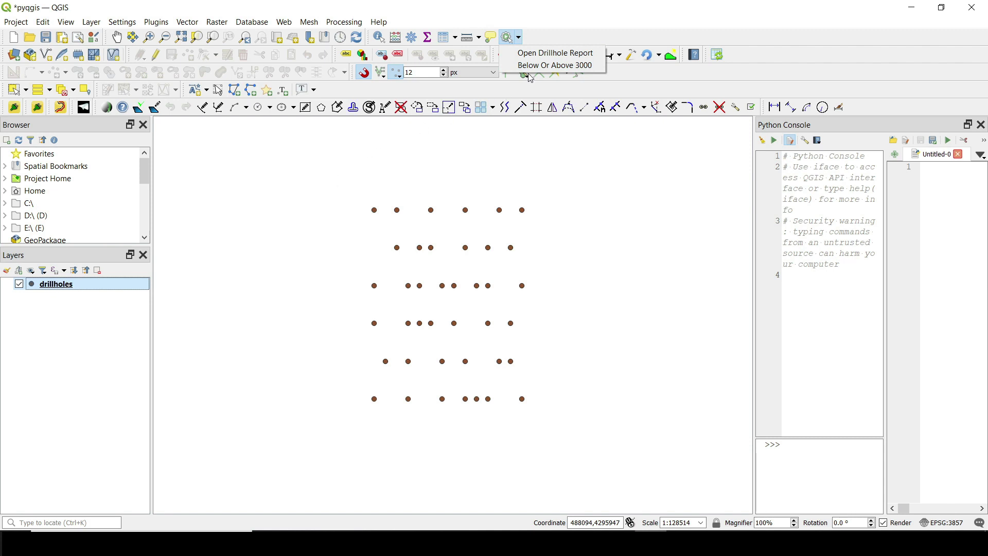
pyautogui.click(552, 66)
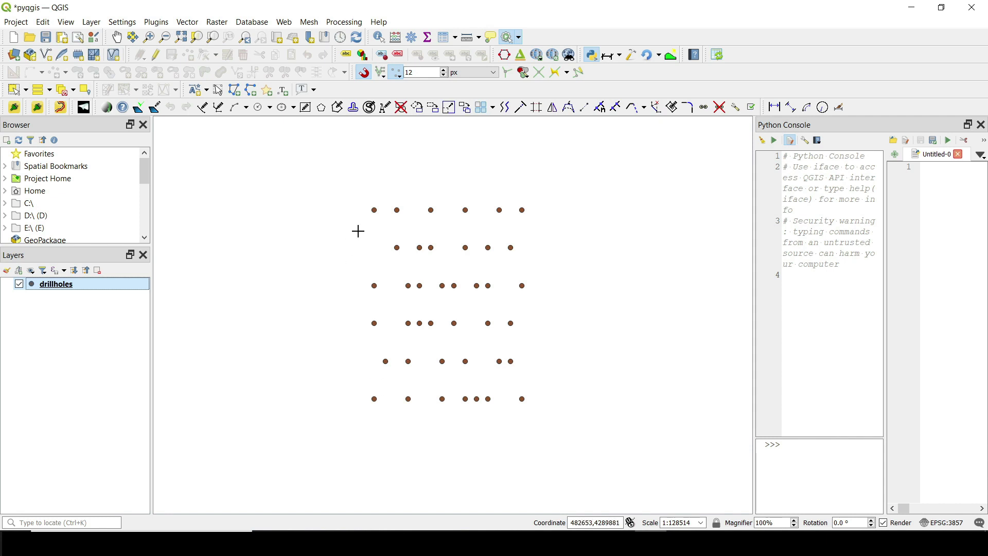
# Step: Run the action on ten drill holes, reading Above/Below in a wider console, then clear it
pyautogui.click(374, 210)
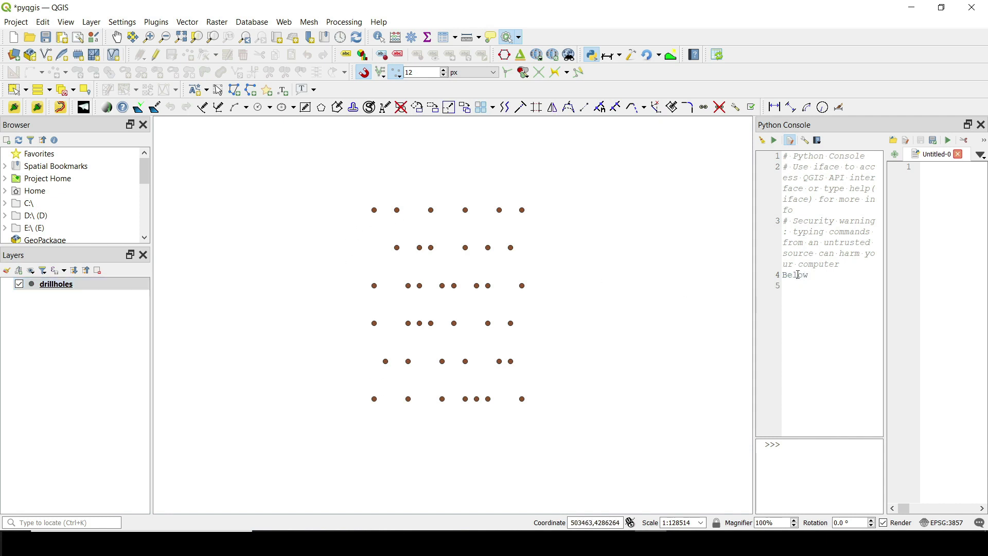
pyautogui.moveTo(753, 259); pyautogui.dragTo(660, 260)
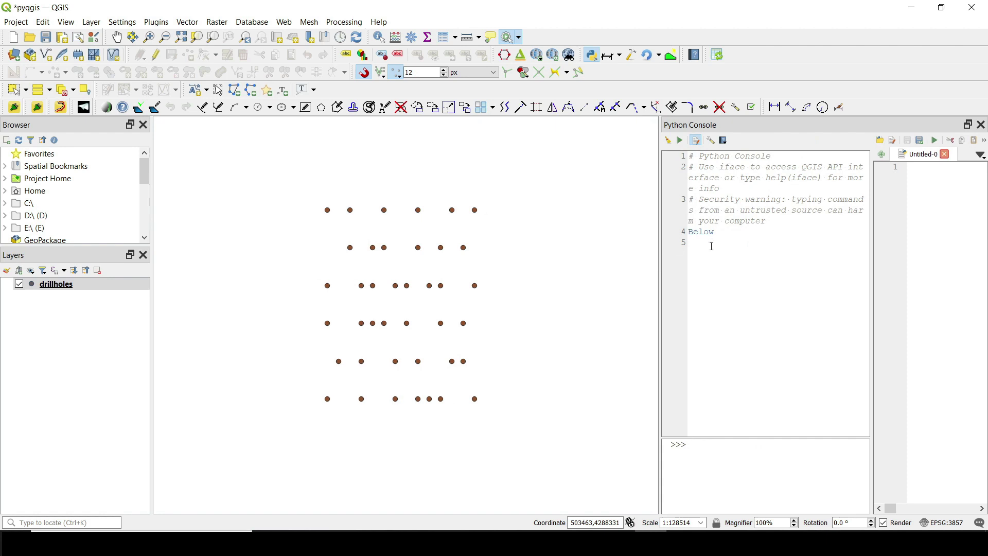
pyautogui.click(350, 210)
pyautogui.click(384, 210)
pyautogui.click(419, 210)
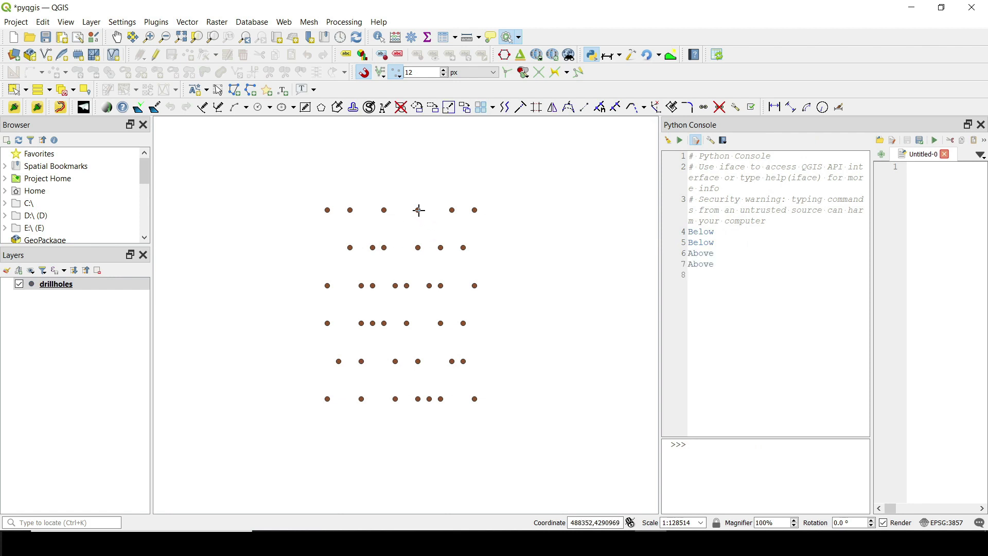
pyautogui.click(396, 284)
pyautogui.click(406, 284)
pyautogui.click(429, 285)
pyautogui.click(406, 323)
pyautogui.click(418, 360)
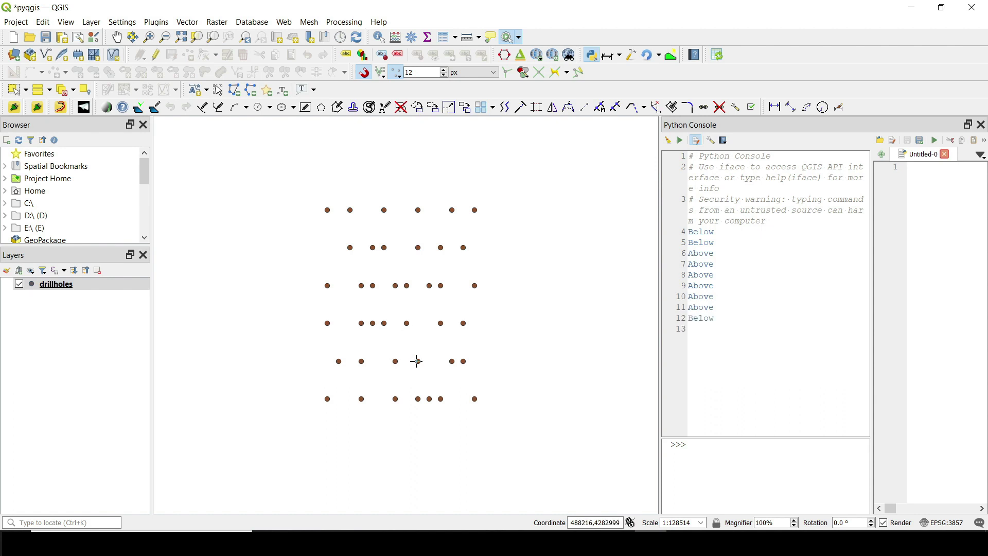
pyautogui.click(394, 398)
pyautogui.click(668, 140)
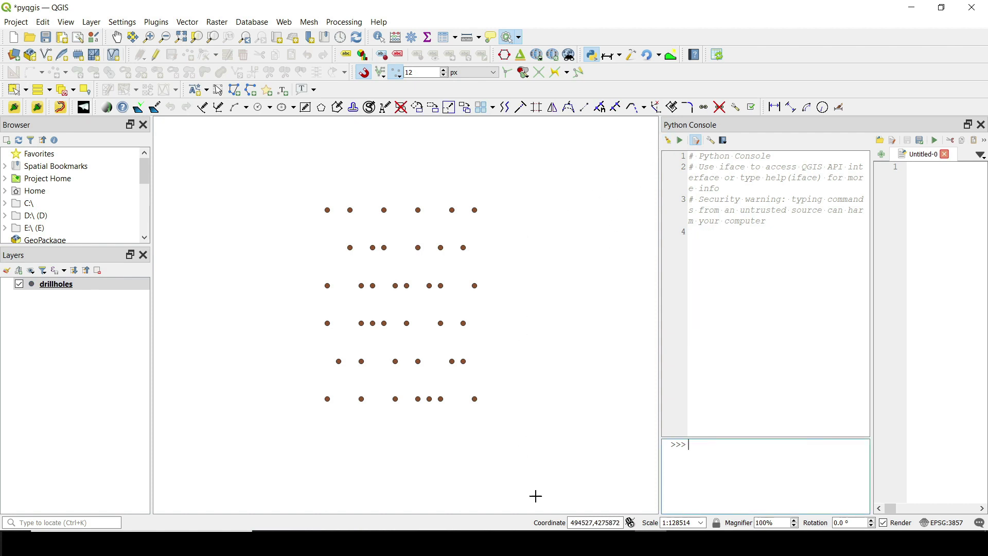
# Step: Bring up the D:\qgistut folder and select the report PDF for hole VDH_s81N_01
pyautogui.moveTo(521, 540)
pyautogui.click(435, 498)
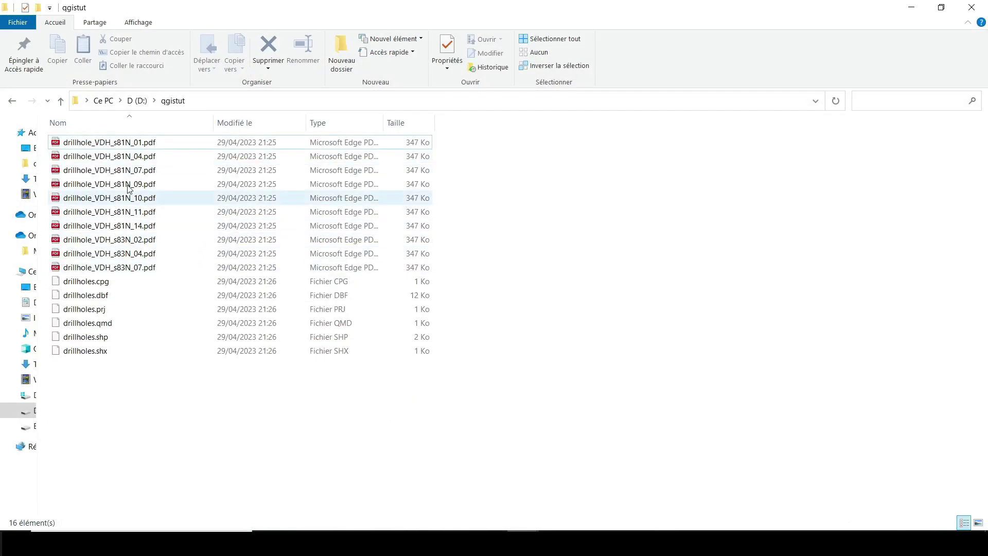
pyautogui.click(129, 147)
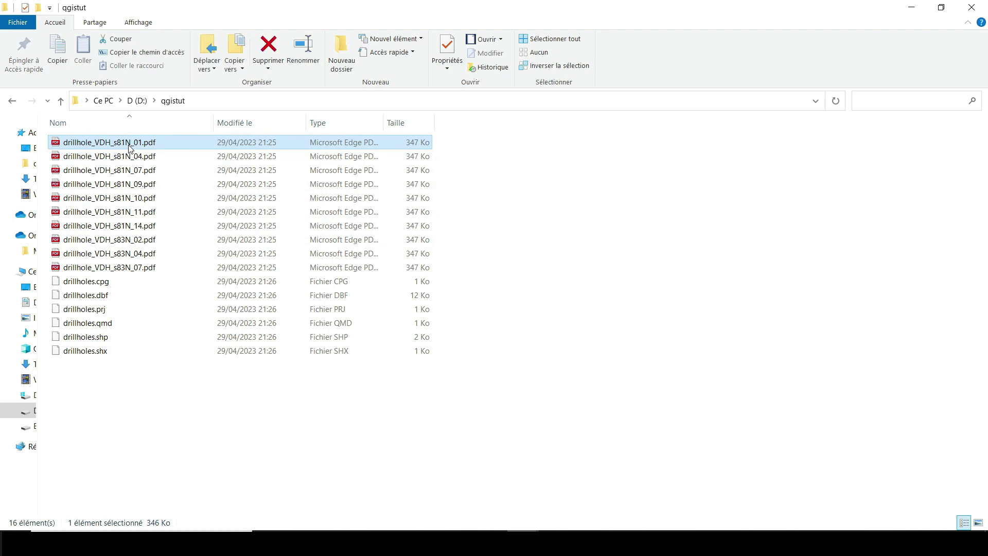
# Step: Open drillhole_VDH_s81N_01.pdf in Edge and scroll through its drill core box photos
pyautogui.press('Return')
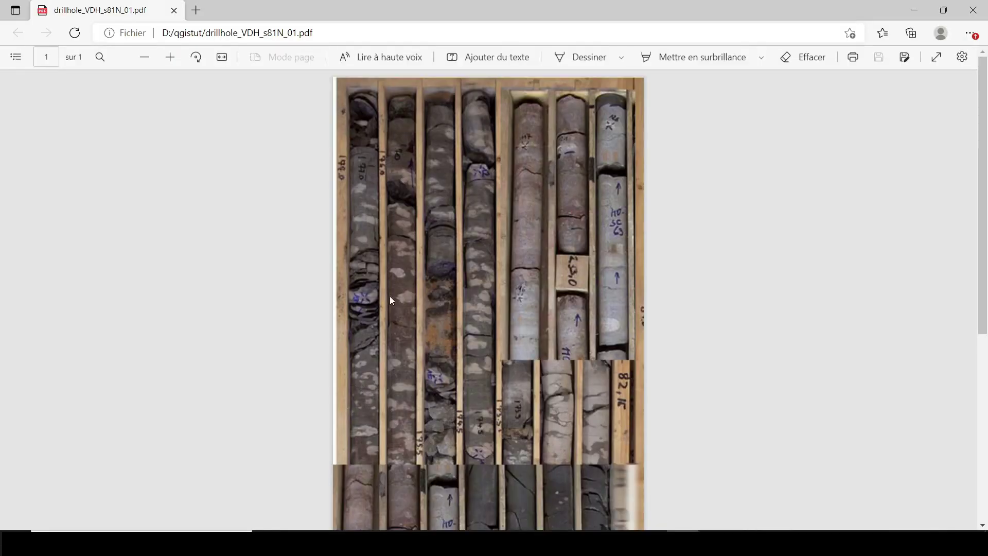
pyautogui.scroll(-5, 344, 262)
pyautogui.scroll(5, 344, 277)
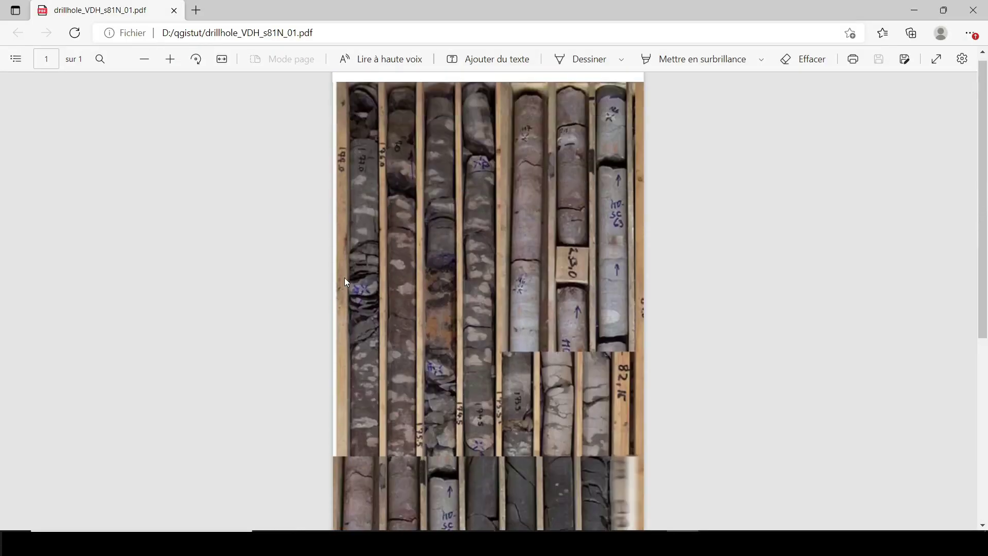
pyautogui.scroll(-5, 316, 262)
pyautogui.scroll(5, 302, 253)
pyautogui.scroll(-5, 324, 254)
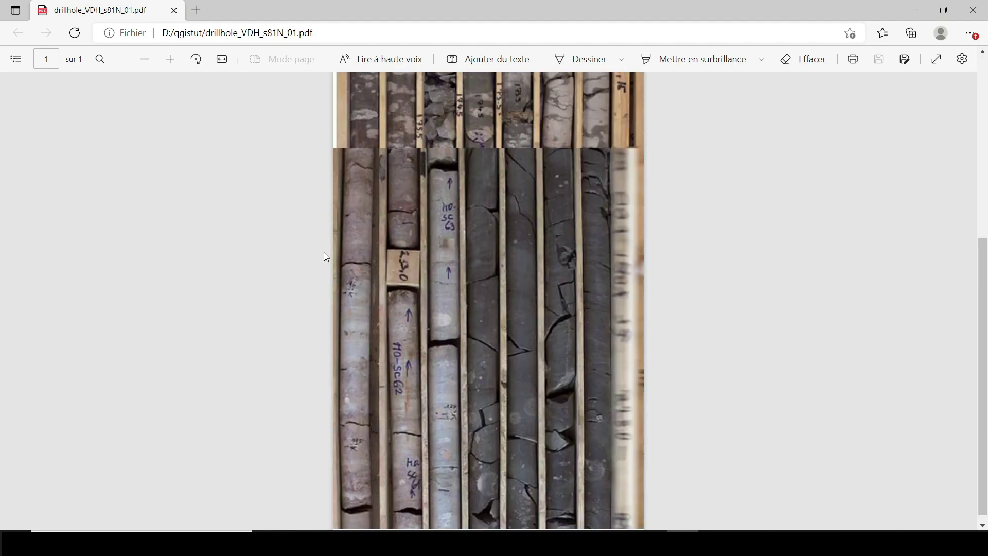
pyautogui.scroll(3, 418, 249)
pyautogui.scroll(-2, 479, 302)
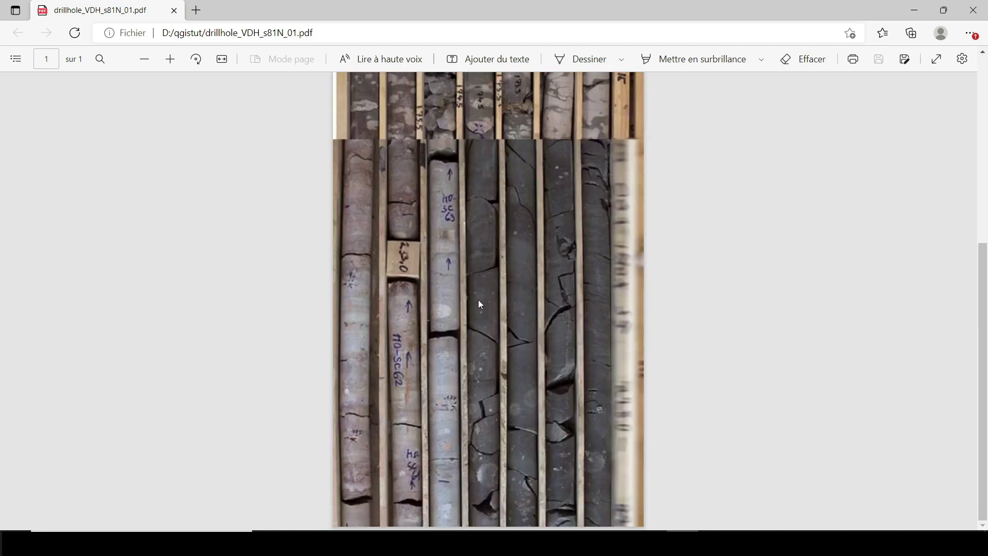
pyautogui.scroll(1, 472, 280)
pyautogui.scroll(-2, 490, 203)
pyautogui.scroll(2, 545, 266)
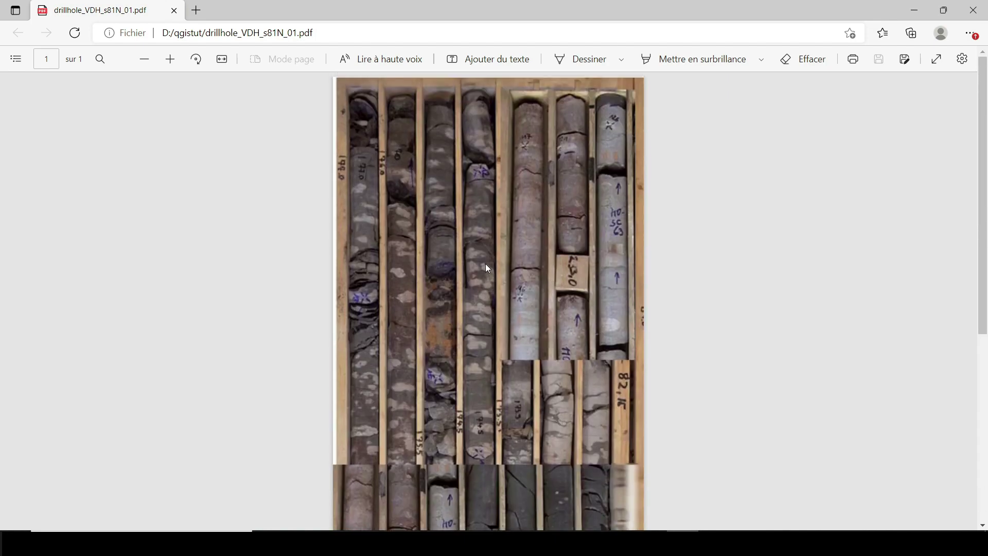
pyautogui.scroll(-2, 488, 266)
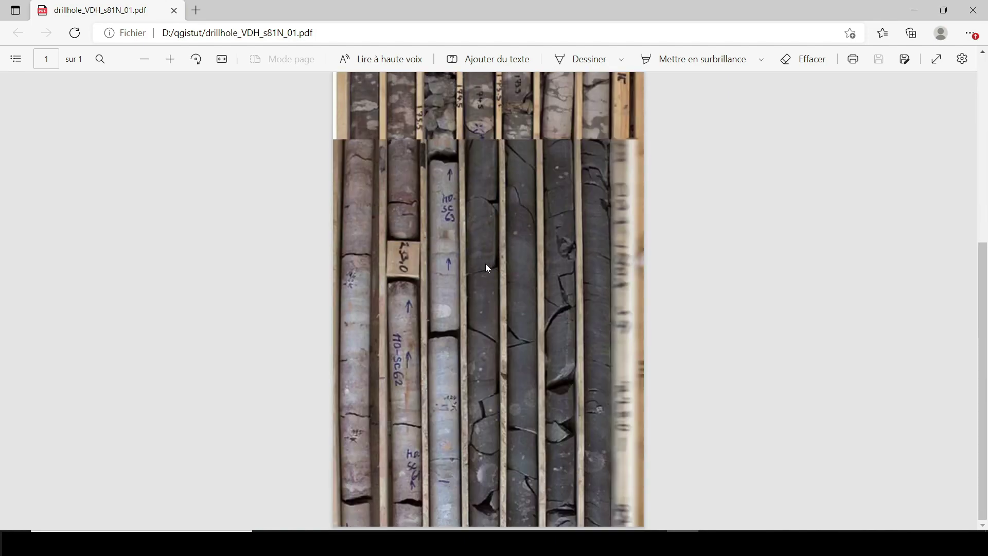
# Step: Close the Edge core-photo report to return to the D:\qgistut Explorer window
pyautogui.click(974, 20)
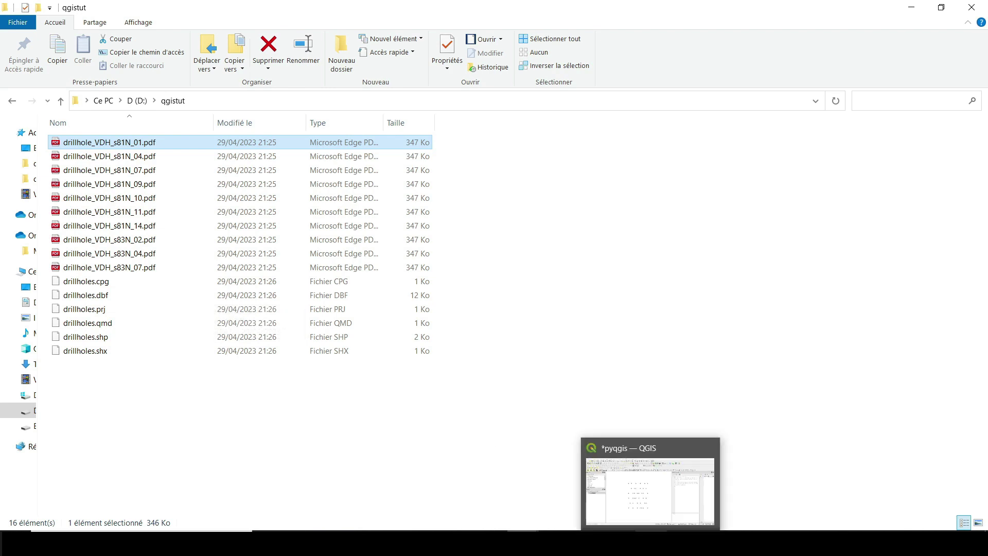
# Step: Back in QGIS, review drillholes HoleID values in the attribute table, then reopen layer properties at Actions
pyautogui.click(651, 543)
pyautogui.click(70, 284)
pyautogui.rightClick(71, 283)
pyautogui.click(114, 150)
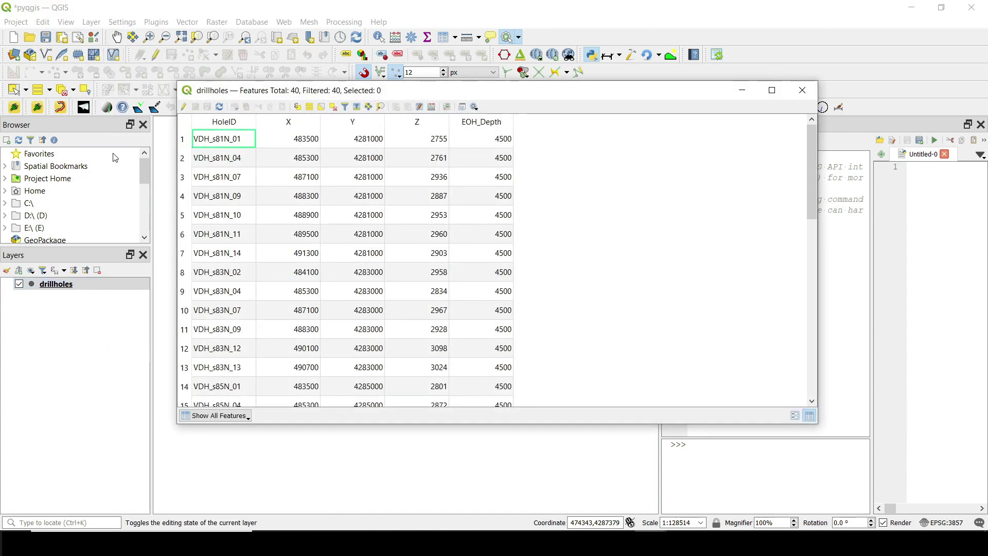
pyautogui.scroll(-8, 236, 192)
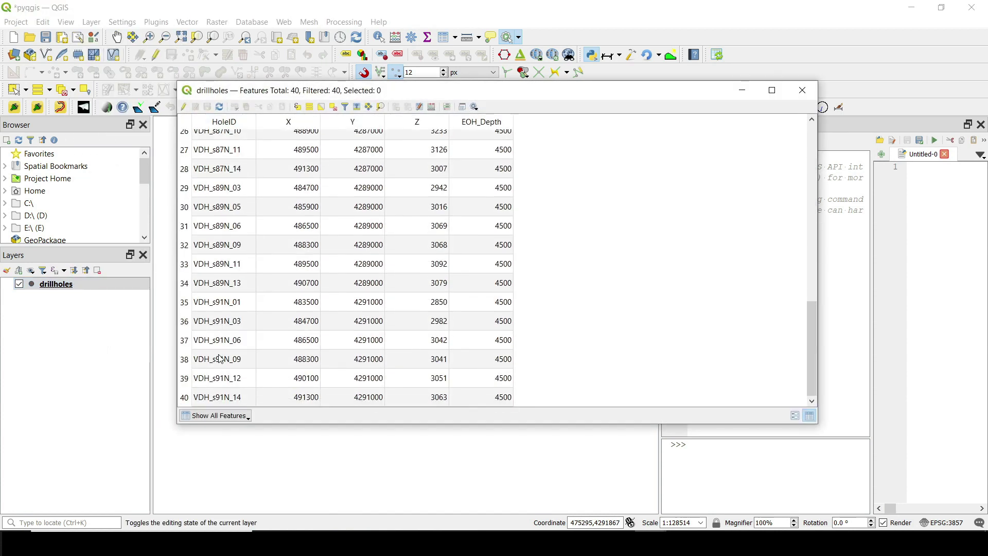
pyautogui.click(802, 91)
pyautogui.rightClick(70, 286)
pyautogui.click(91, 281)
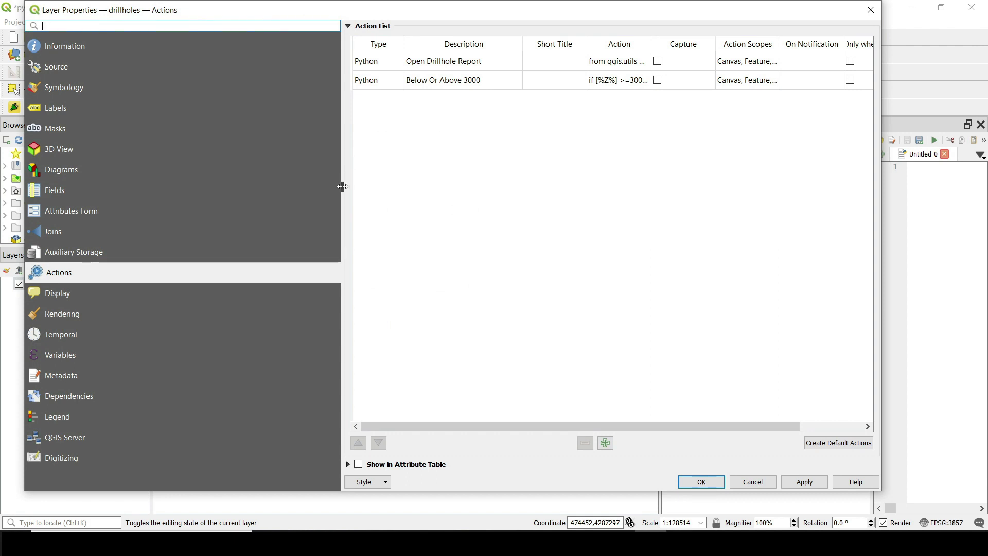
# Step: Widen the Action List so Open Drillhole Report and Below Or Above 3000 columns are fully readable
pyautogui.moveTo(343, 187); pyautogui.dragTo(209, 190)
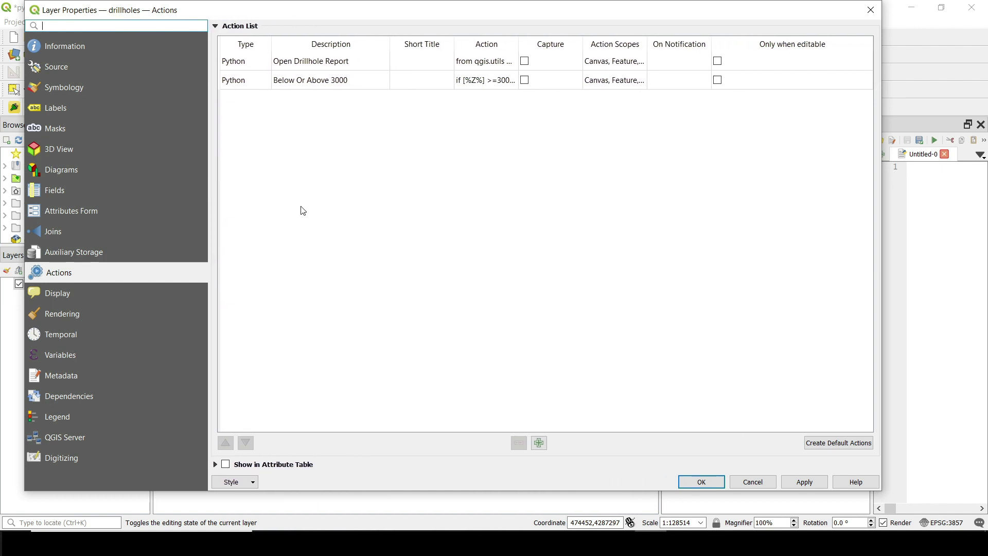
pyautogui.doubleClick(313, 65)
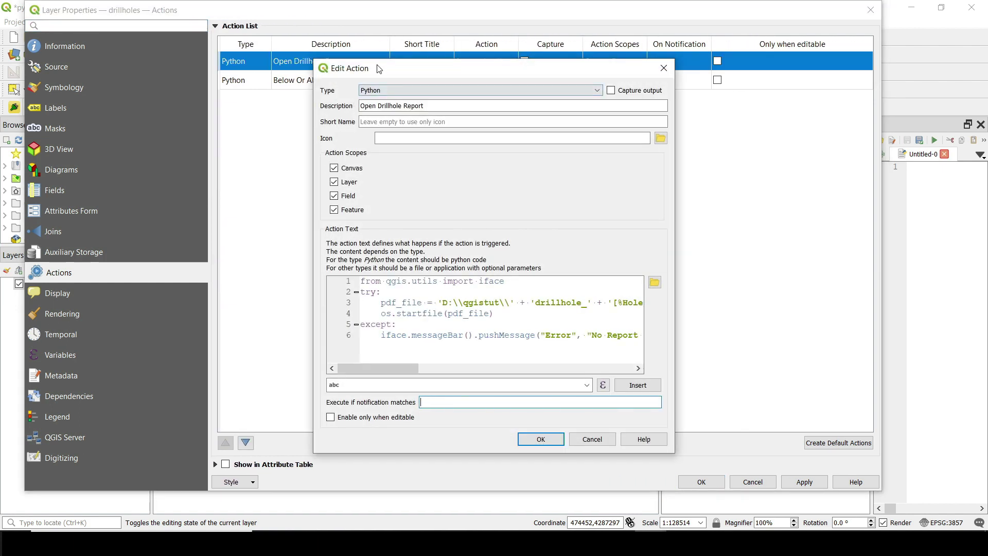
pyautogui.moveTo(378, 70); pyautogui.dragTo(319, 54)
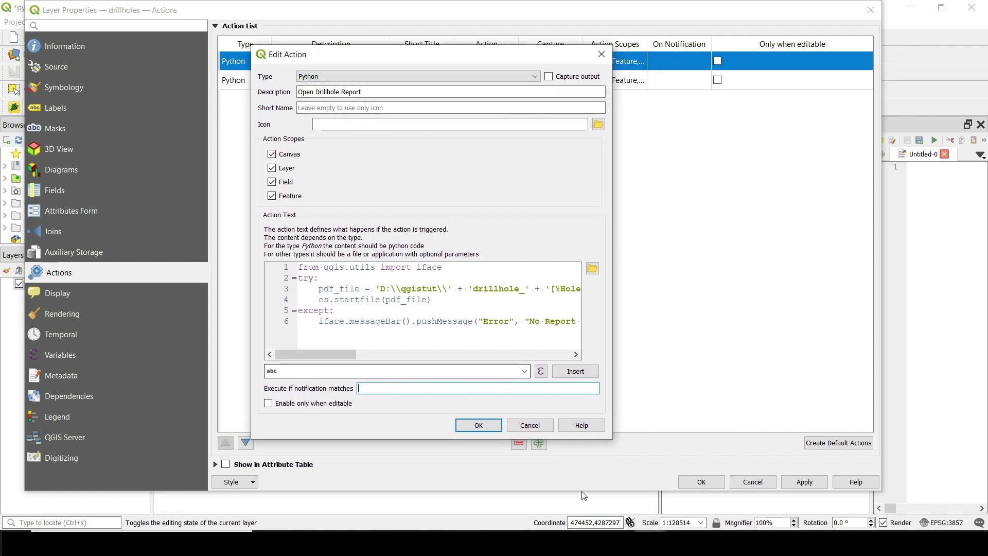
pyautogui.moveTo(608, 438); pyautogui.dragTo(707, 504)
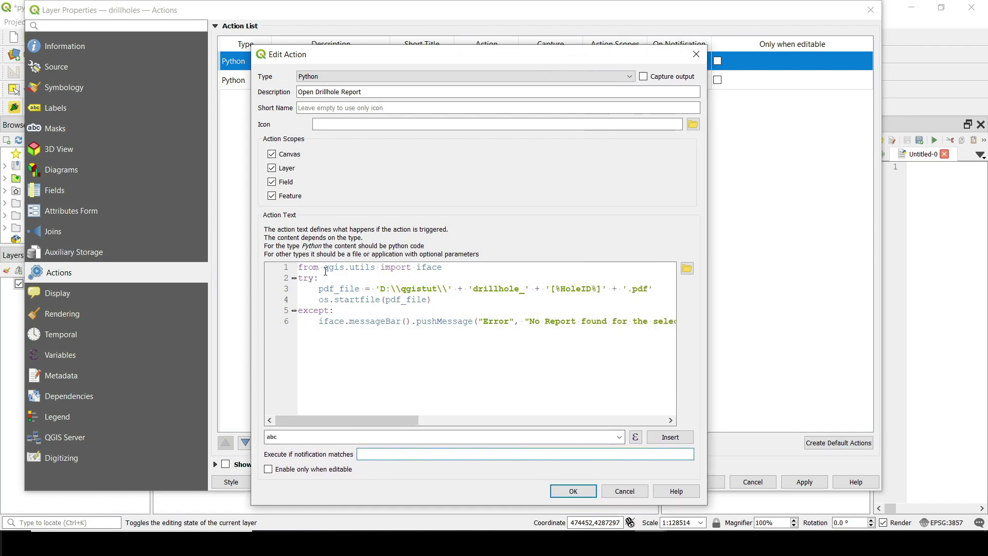
pyautogui.doubleClick(421, 267)
pyautogui.click(453, 268)
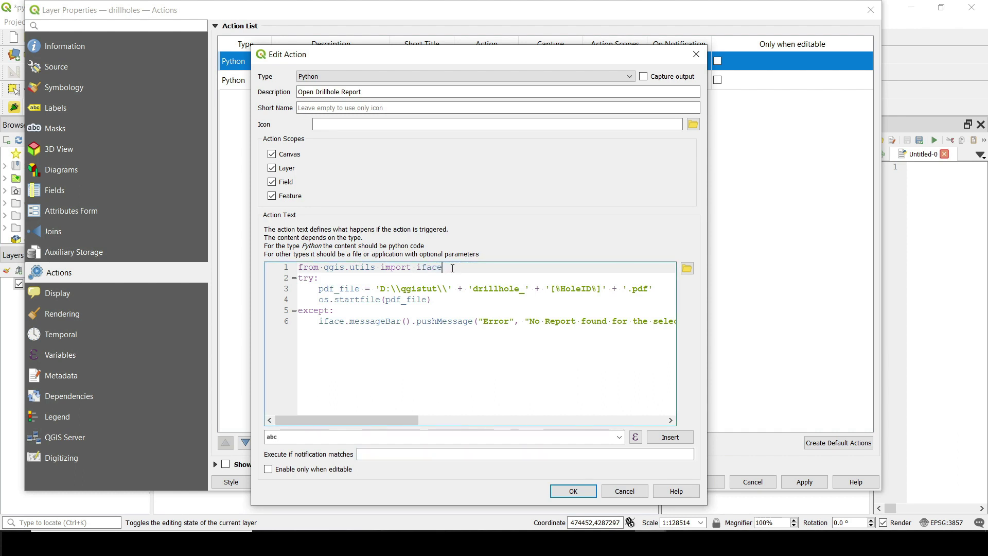
pyautogui.click(317, 279)
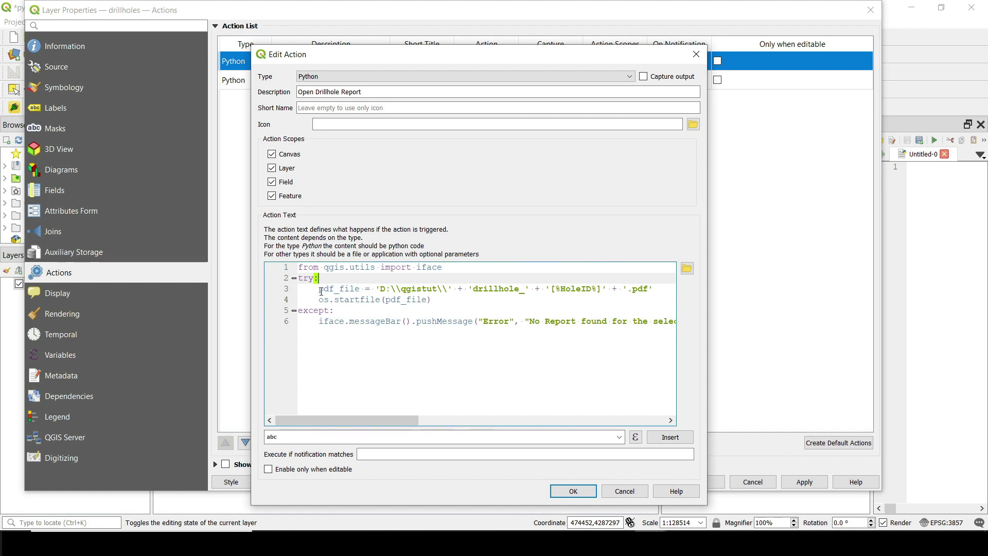
pyautogui.moveTo(335, 311); pyautogui.dragTo(633, 323)
pyautogui.click(321, 325)
pyautogui.click(425, 319)
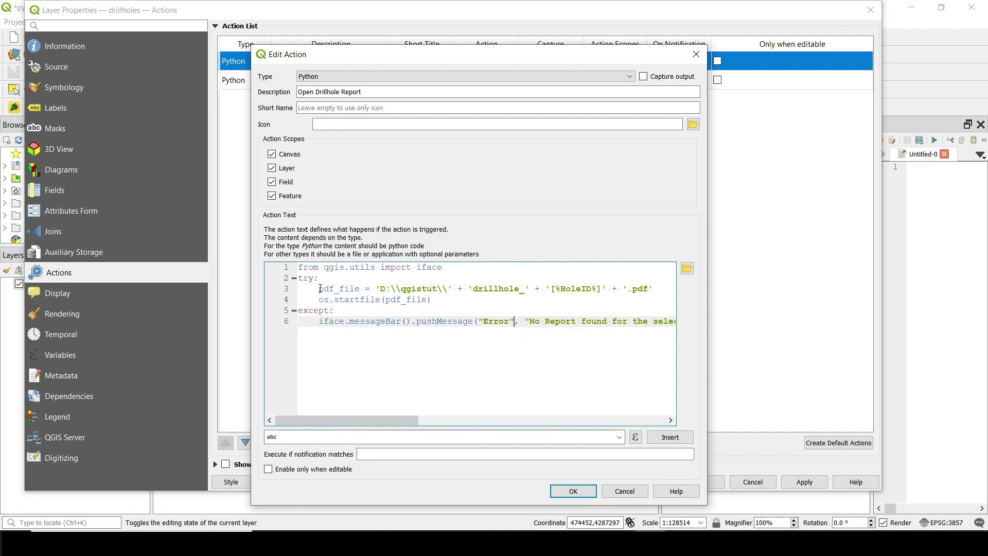
pyautogui.moveTo(320, 288); pyautogui.dragTo(371, 290)
pyautogui.click(393, 290)
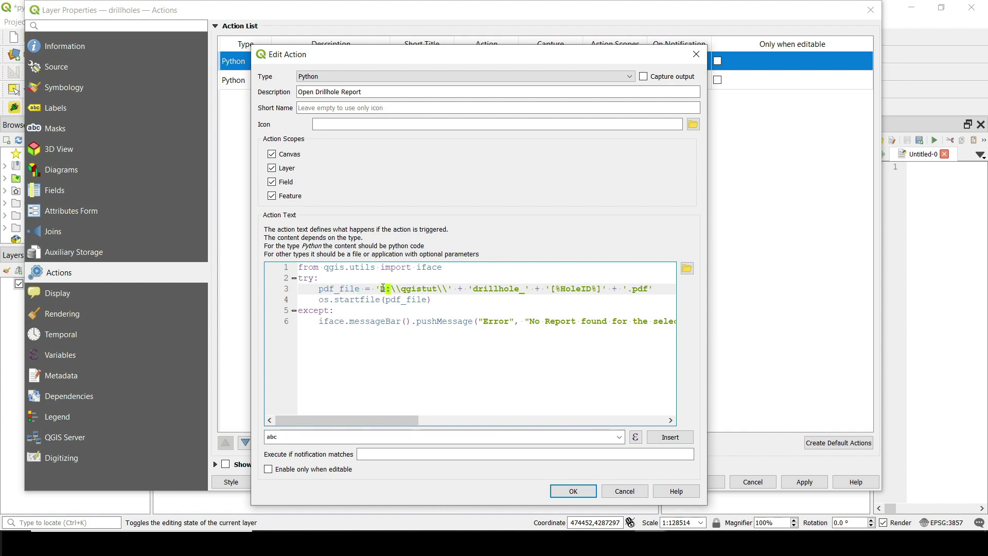
pyautogui.moveTo(376, 289); pyautogui.dragTo(448, 289)
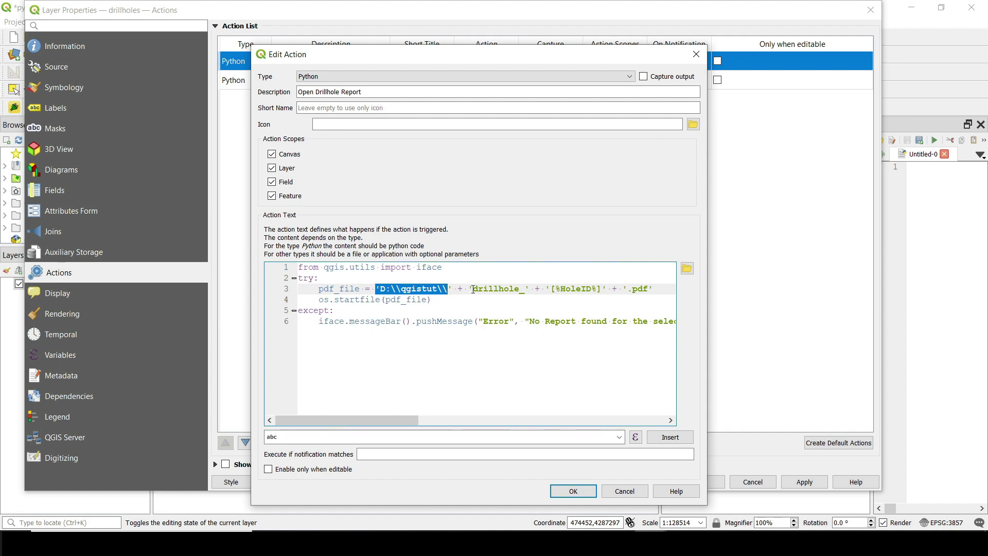
pyautogui.moveTo(474, 290); pyautogui.dragTo(524, 290)
pyautogui.click(493, 295)
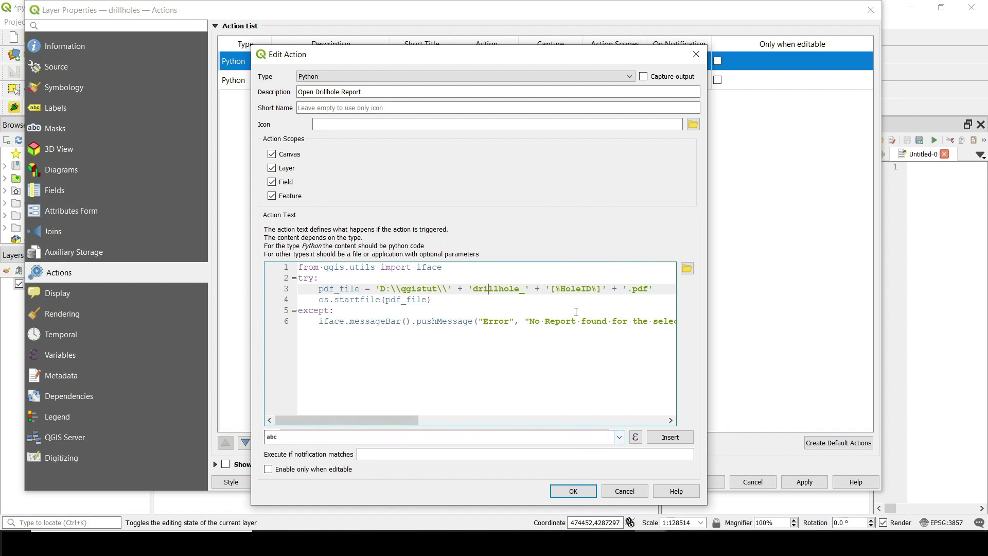
pyautogui.moveTo(551, 290); pyautogui.dragTo(603, 291)
pyautogui.click(619, 437)
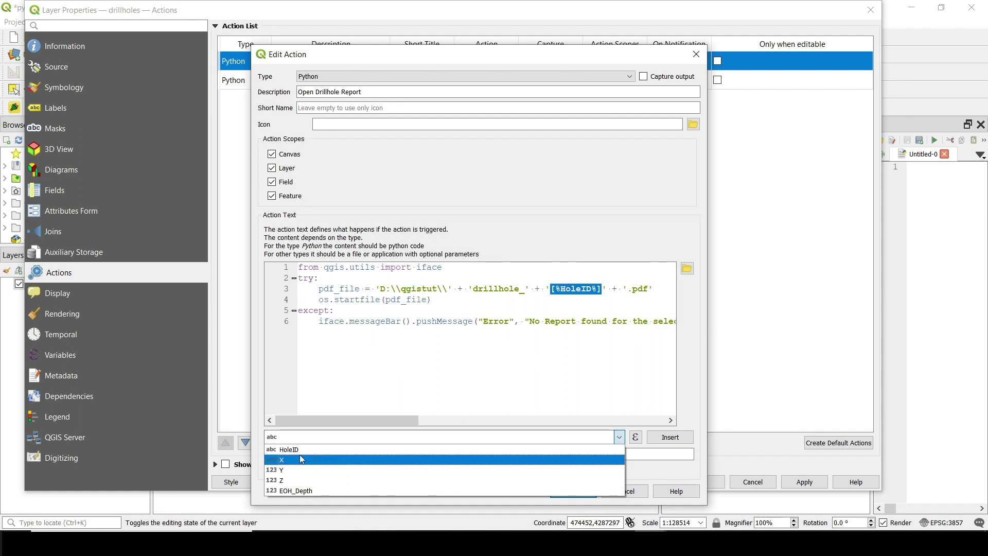
pyautogui.click(418, 389)
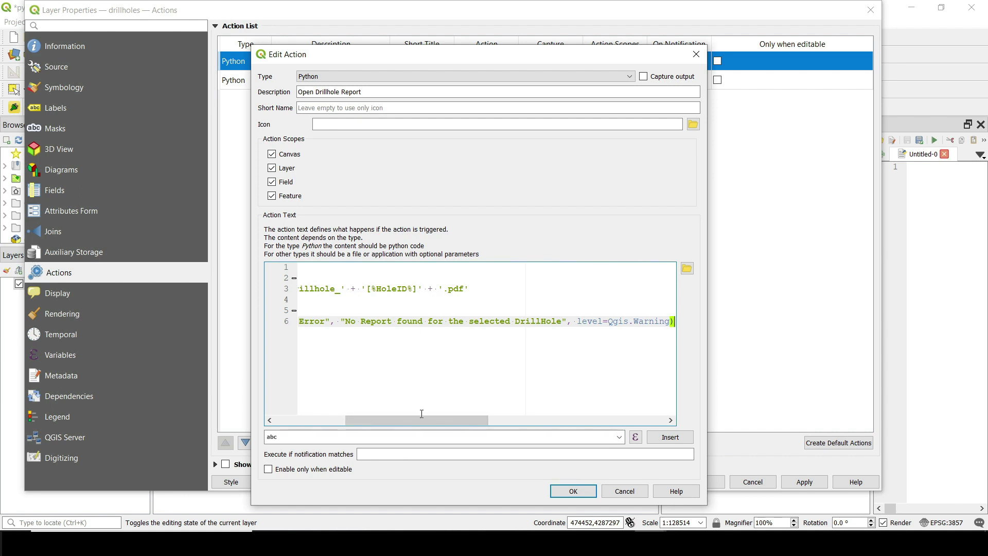
pyautogui.moveTo(422, 414); pyautogui.dragTo(330, 415)
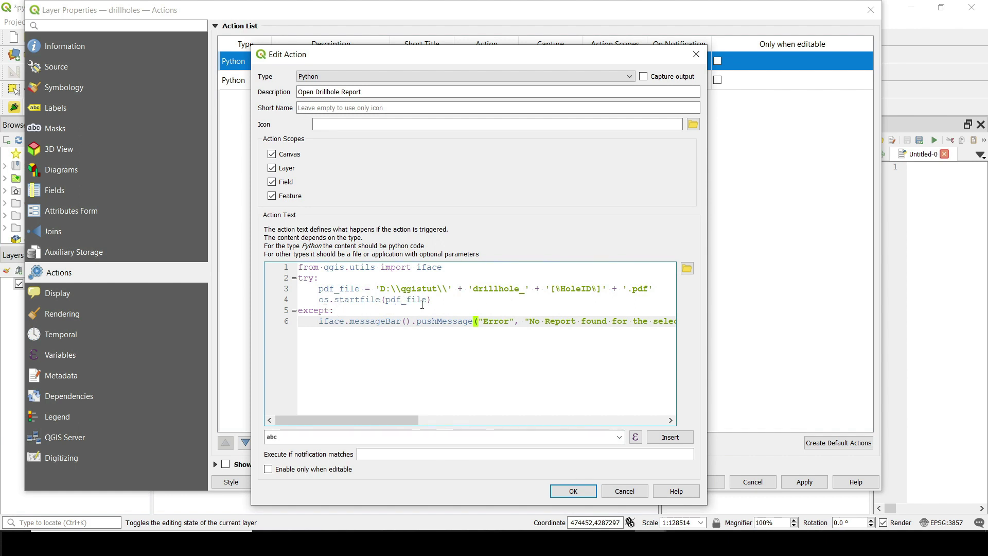
# Step: Check the pdf_file, os.startfile(pdf_file), iface import and messageBar Error warning lines, then save the Open Drillhole Report action
pyautogui.moveTo(360, 289); pyautogui.dragTo(320, 289)
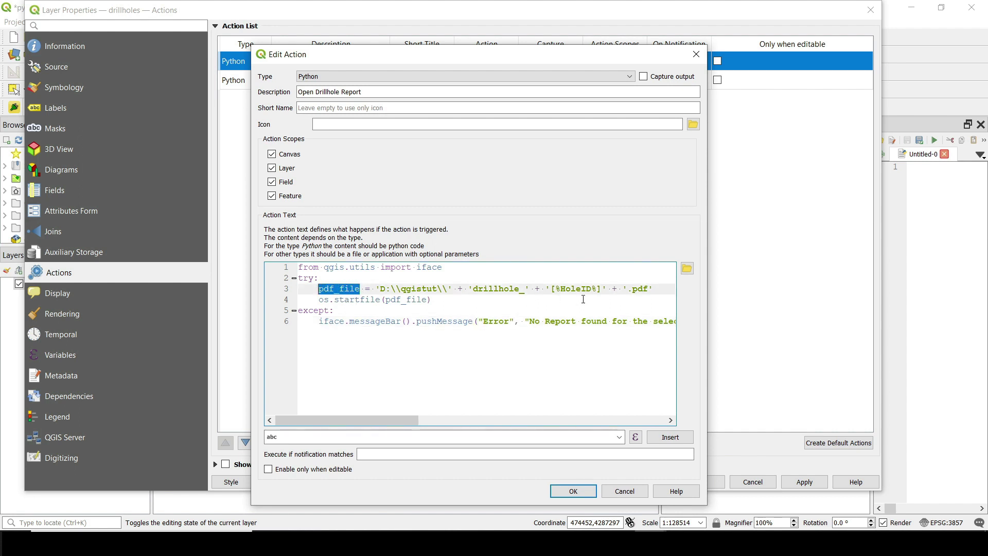
pyautogui.click(319, 300)
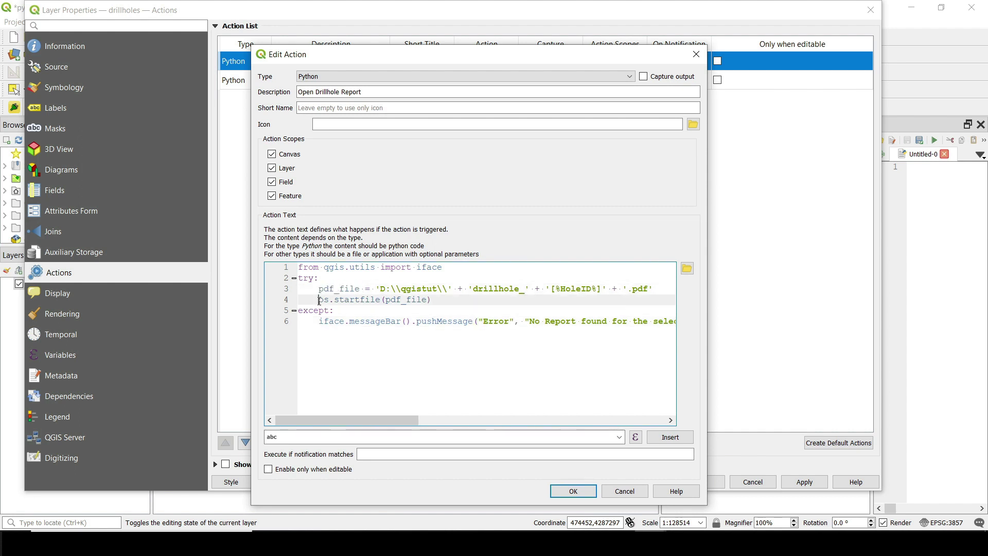
pyautogui.moveTo(319, 300); pyautogui.dragTo(433, 301)
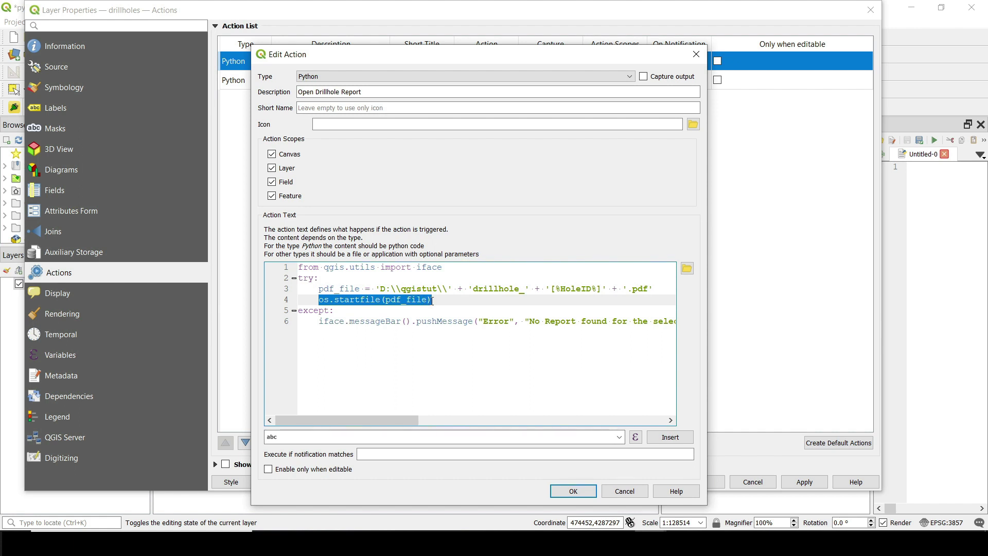
pyautogui.moveTo(417, 267); pyautogui.dragTo(458, 265)
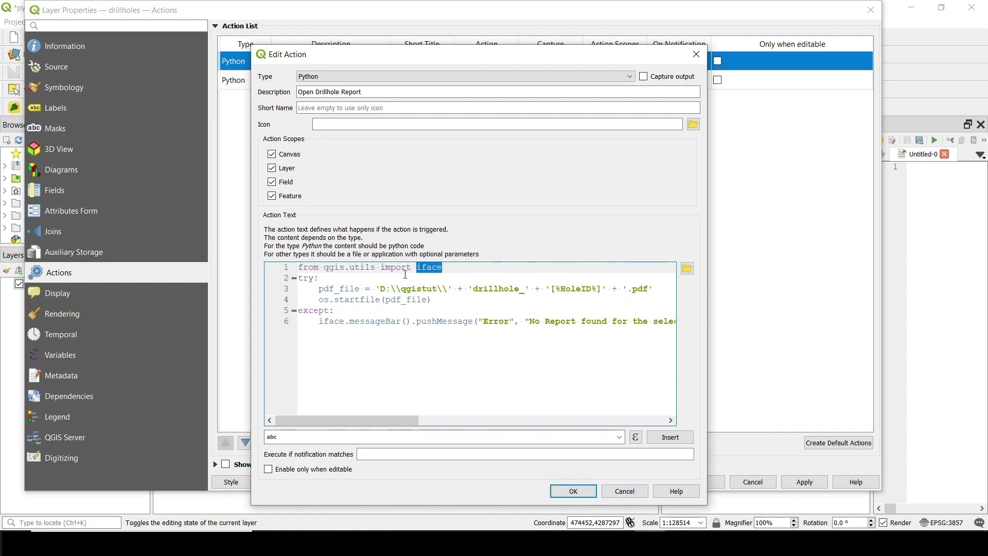
pyautogui.moveTo(345, 322); pyautogui.dragTo(414, 324)
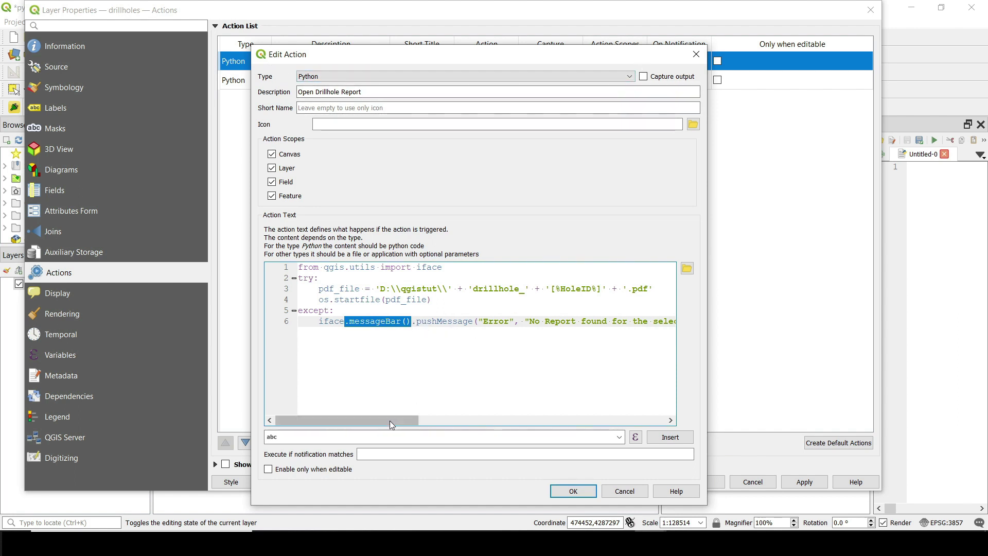
pyautogui.moveTo(388, 421); pyautogui.dragTo(431, 421)
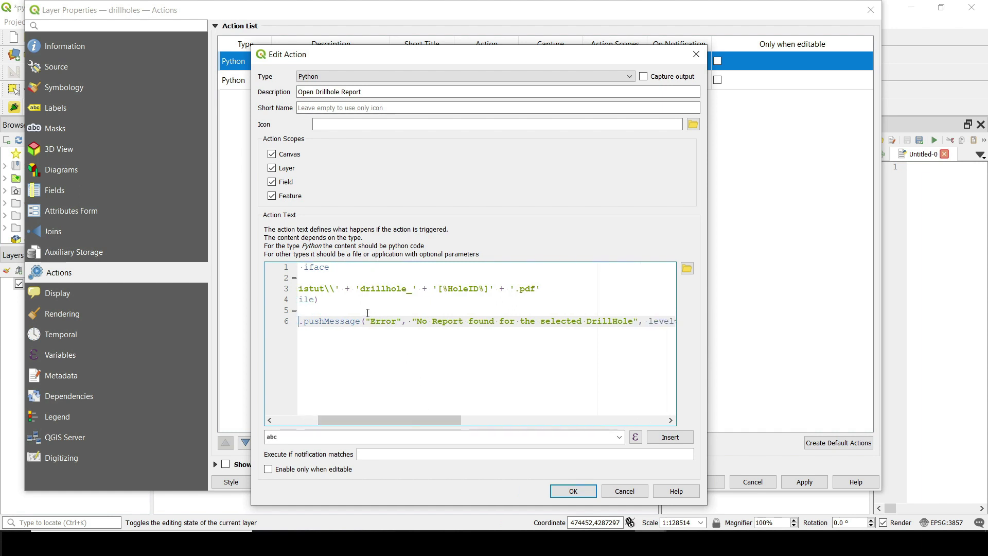
pyautogui.moveTo(366, 321); pyautogui.dragTo(393, 322)
pyautogui.moveTo(433, 421); pyautogui.dragTo(460, 420)
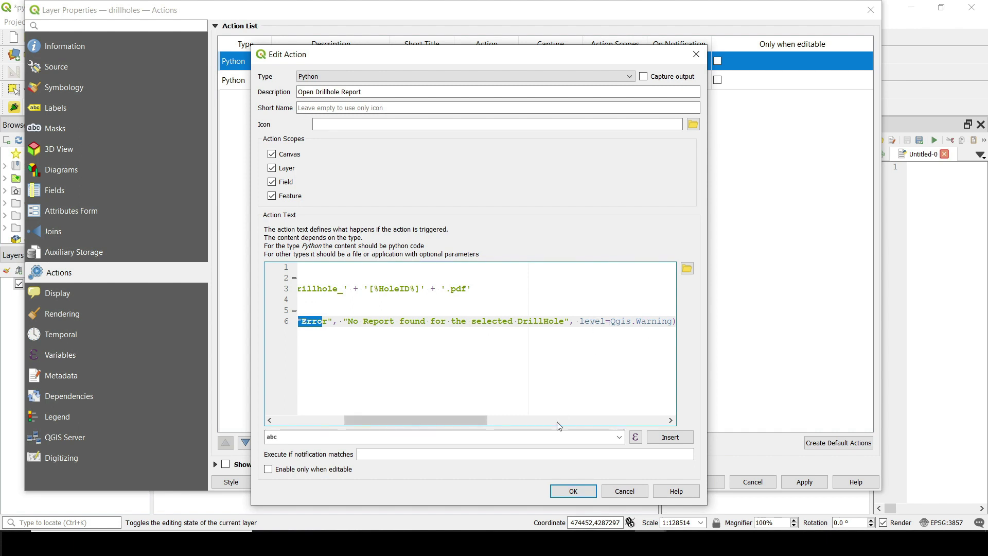
pyautogui.moveTo(459, 421); pyautogui.dragTo(381, 413)
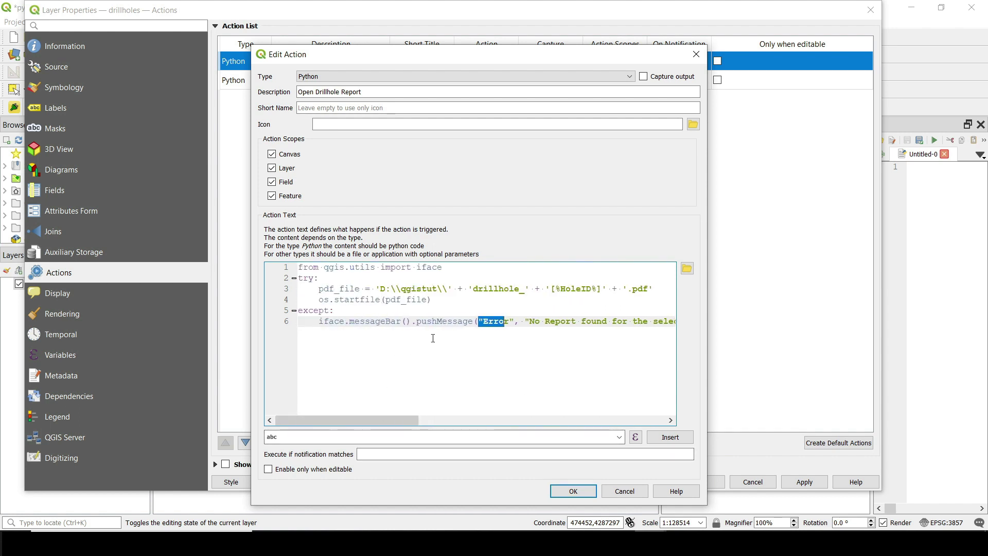
pyautogui.click(574, 491)
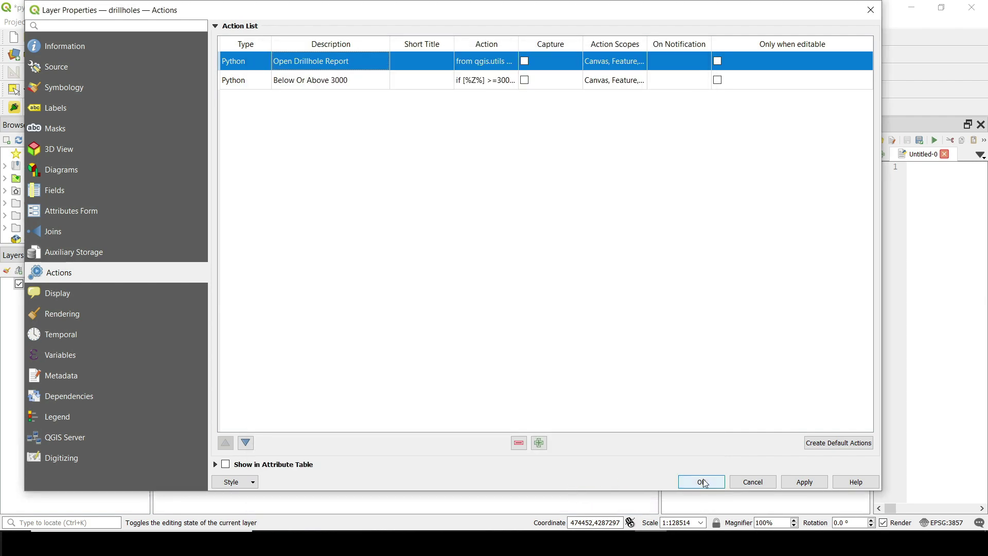
# Step: Apply Layer Properties, choose Open Drillhole Report from the actions dropdown and run it on a drillhole point
pyautogui.click(703, 482)
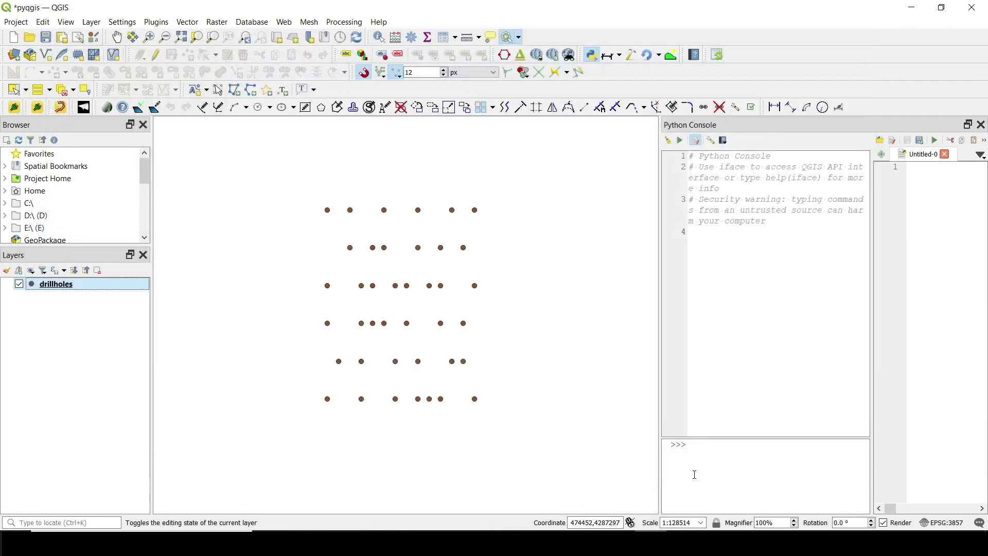
pyautogui.click(520, 38)
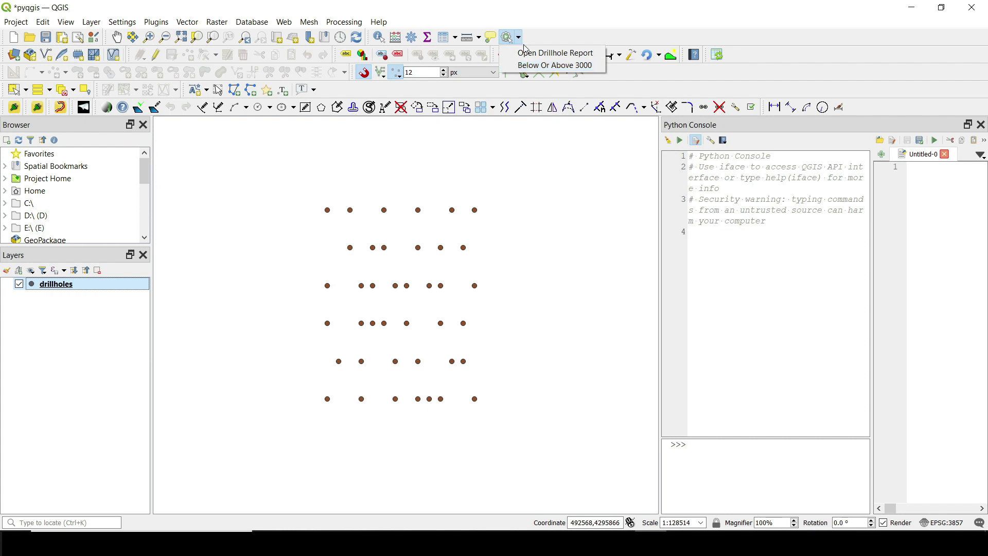
pyautogui.click(575, 57)
pyautogui.click(326, 398)
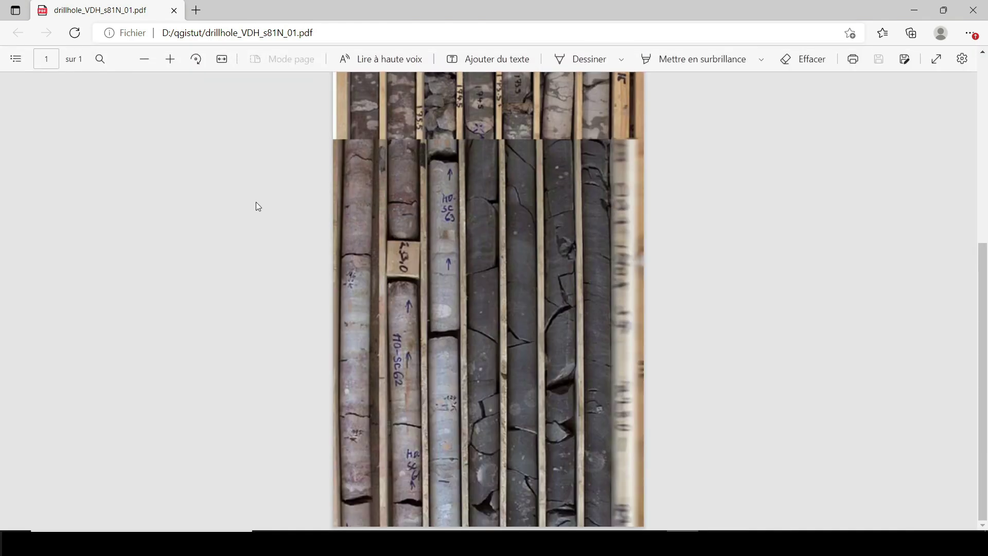
# Step: Check the hole ID in the opened PDF's file path, drillhole_VDH_s81N_01.pdf
pyautogui.scroll(5, 277, 255)
pyautogui.scroll(-5, 277, 255)
pyautogui.moveTo(240, 33); pyautogui.dragTo(298, 33)
pyautogui.click(221, 213)
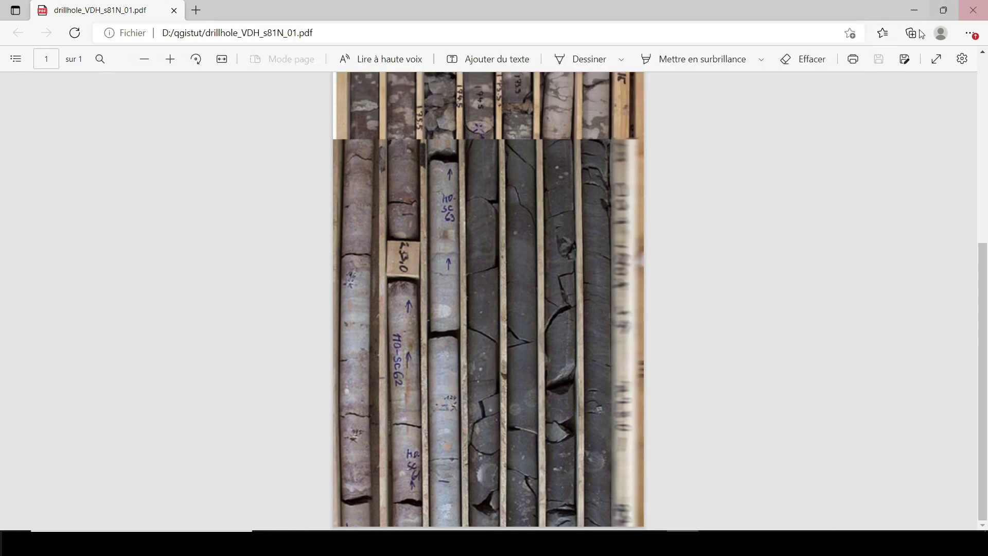
# Step: Close the Edge windows for each opened drillhole report, including drillhole_VDH_s83N_07.pdf, to return to the QGIS map
pyautogui.click(974, 11)
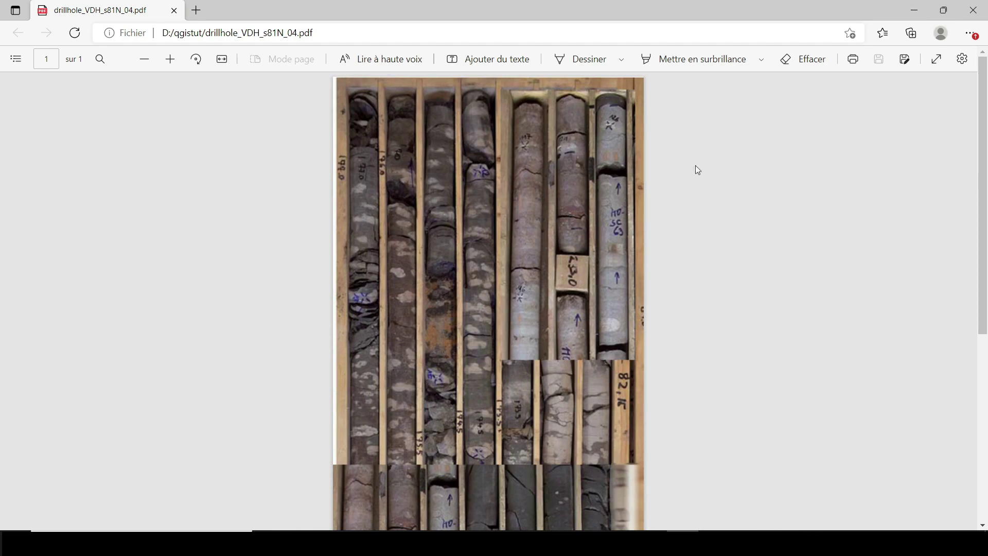
pyautogui.click(973, 10)
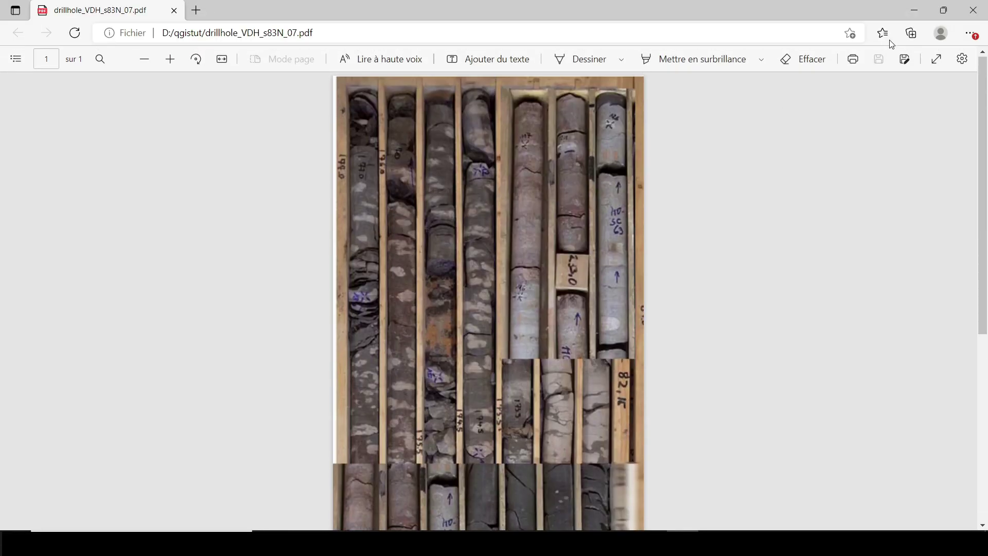
pyautogui.click(972, 10)
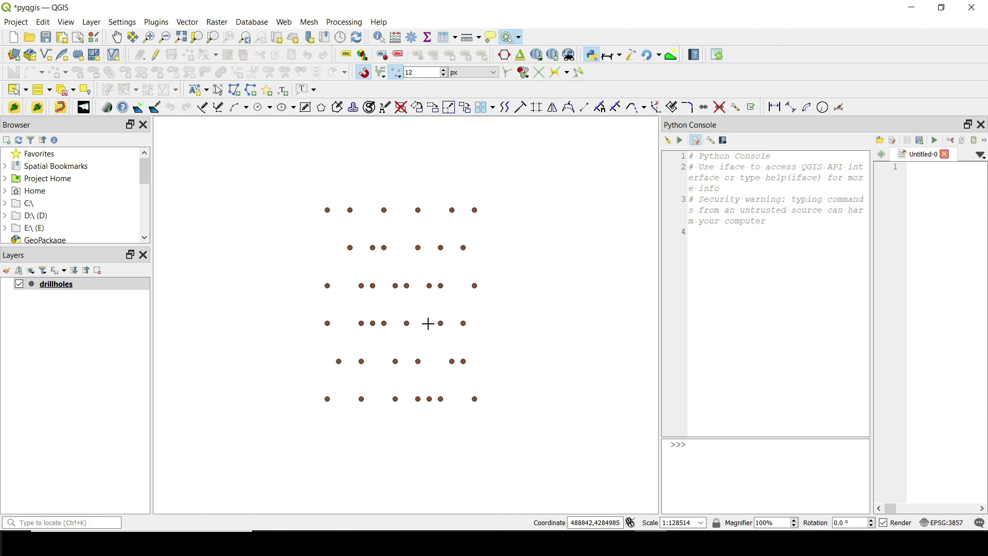
pyautogui.click(440, 323)
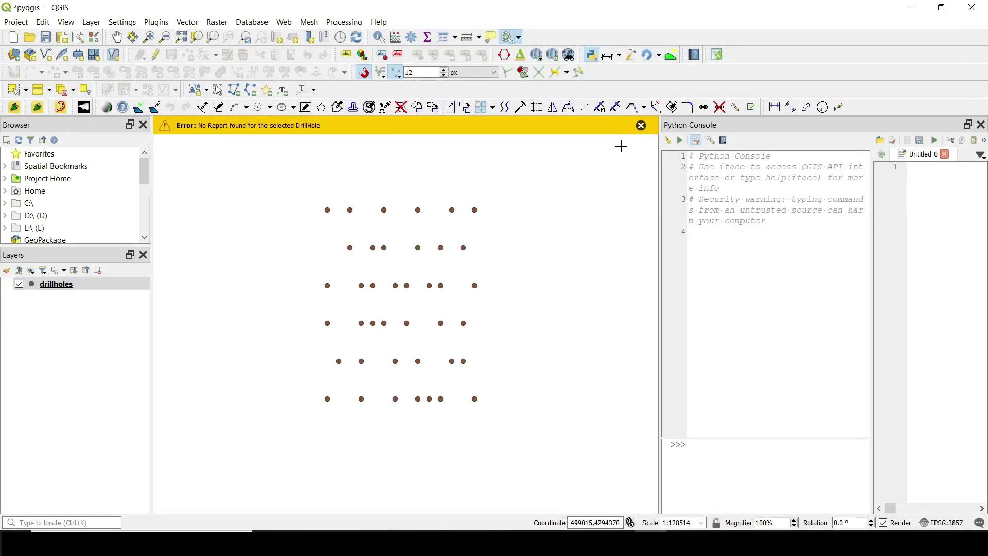
pyautogui.click(641, 126)
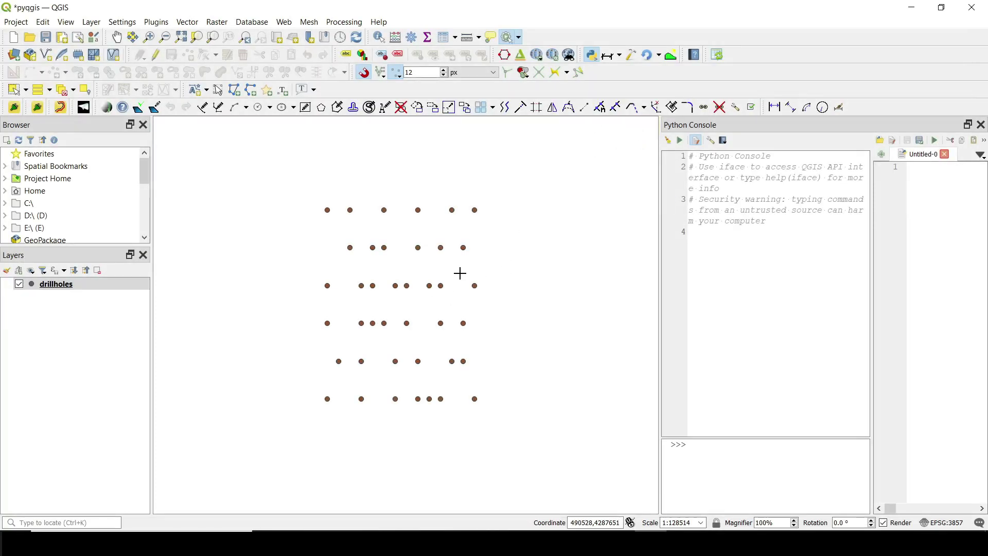